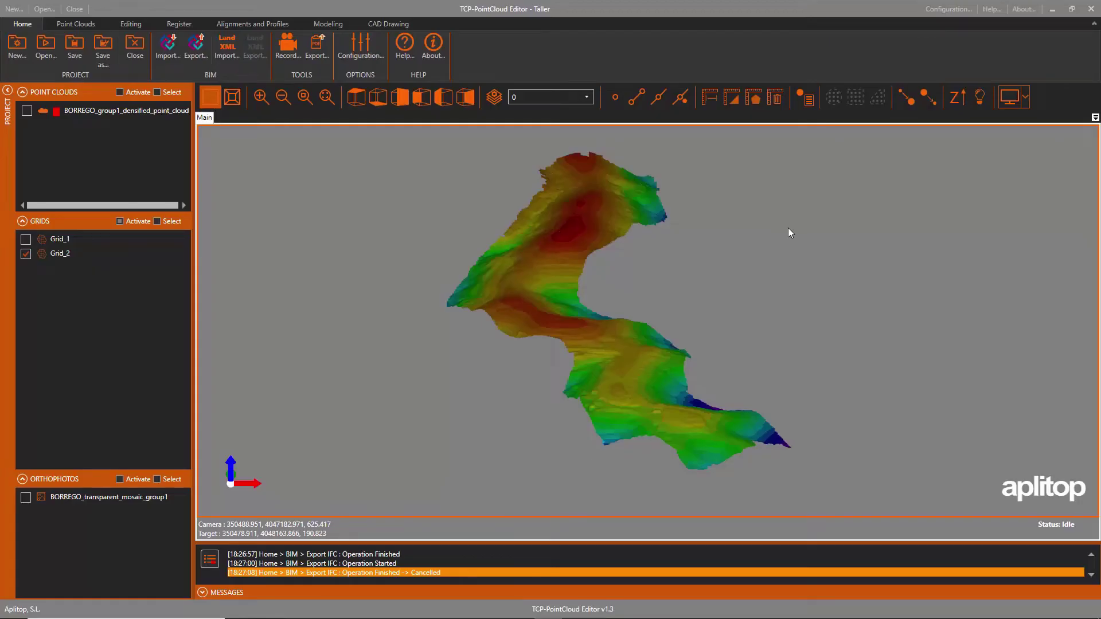
Review Grid_2's PSet-PCE-Common and PSet-PCE-Grid BIM properties, then close them
{"action": "mouse_move", "coordinate": [668, 344]}
{"action": "left_mouse_down"}
{"action": "mouse_move", "coordinate": [677, 305]}
{"action": "mouse_move", "coordinate": [675, 357]}
{"action": "mouse_move", "coordinate": [736, 340]}
{"action": "left_mouse_up"}
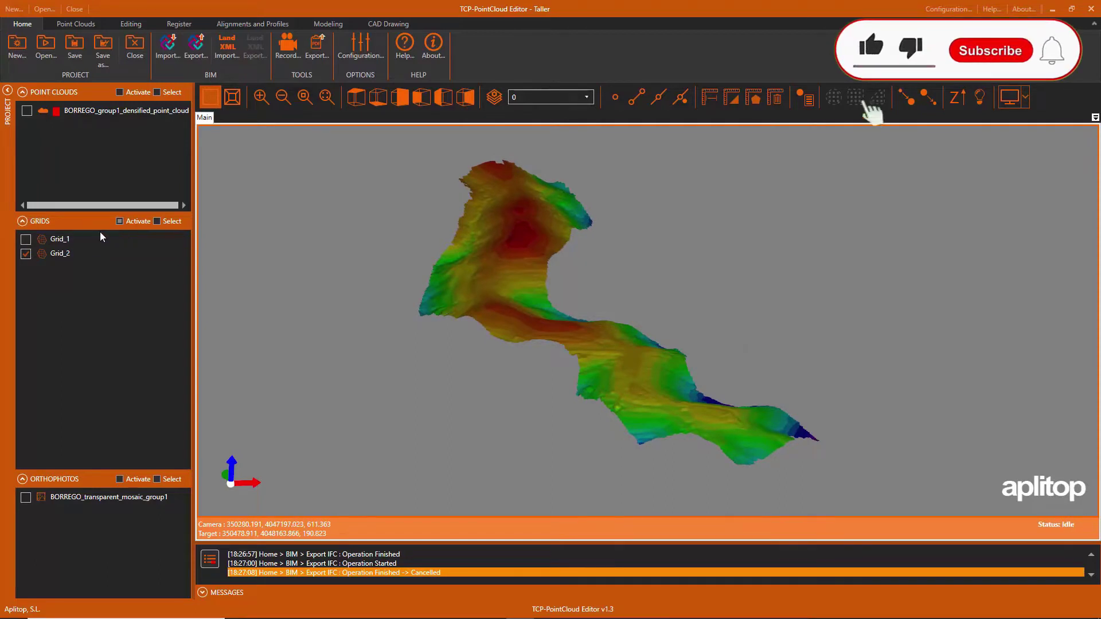
{"action": "left_click", "coordinate": [61, 255]}
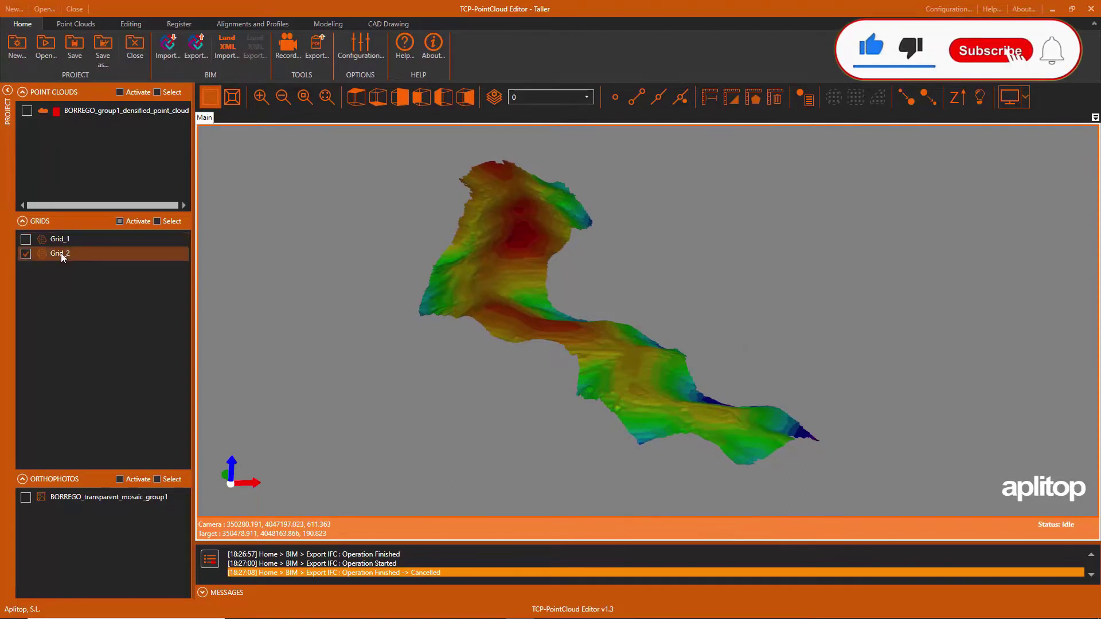
{"action": "right_click", "coordinate": [61, 254]}
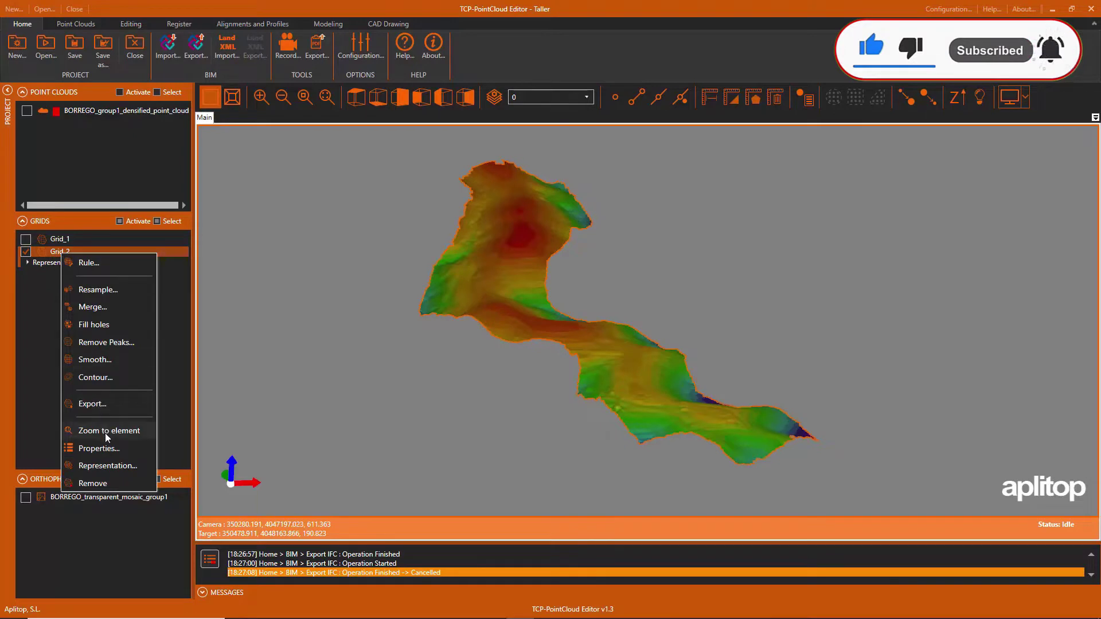
{"action": "left_click", "coordinate": [115, 448]}
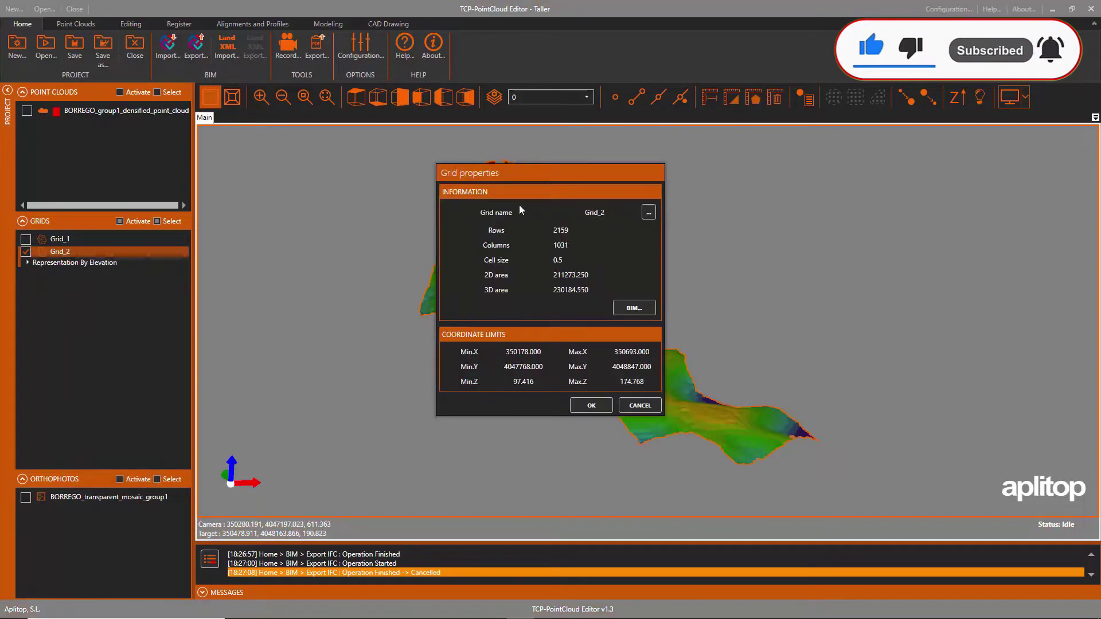
{"action": "left_click", "coordinate": [633, 310]}
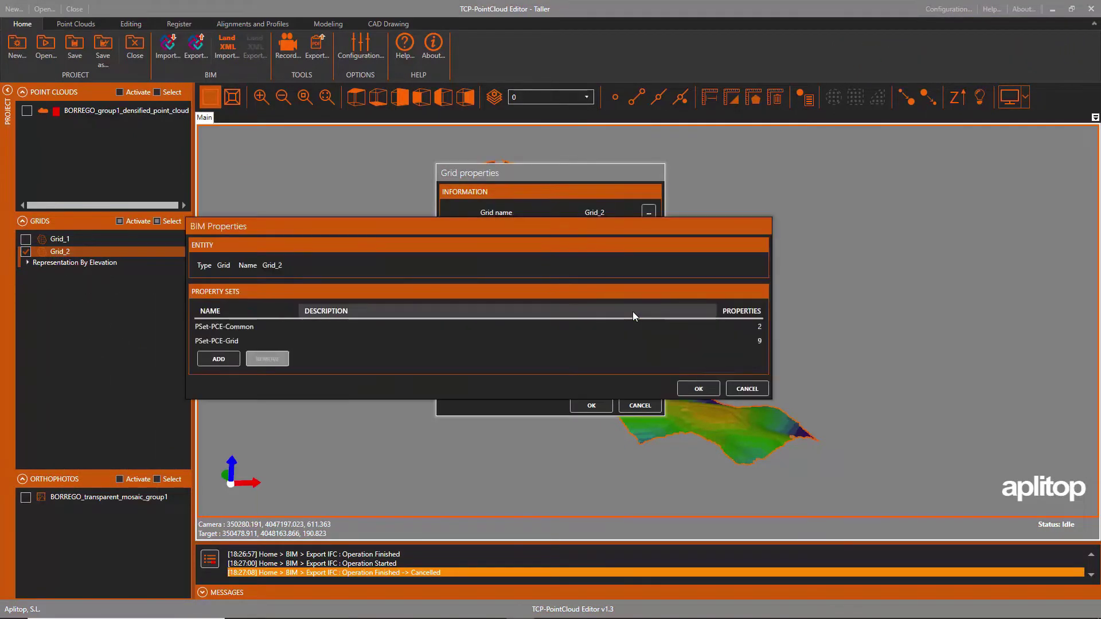
{"action": "left_click", "coordinate": [246, 331]}
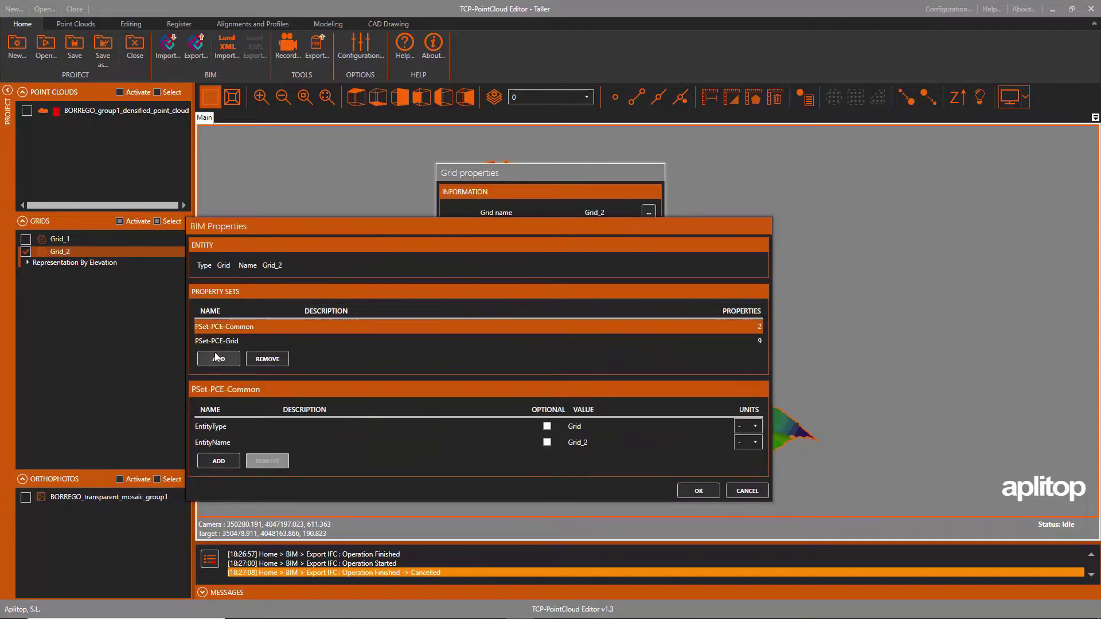
{"action": "left_click", "coordinate": [227, 342]}
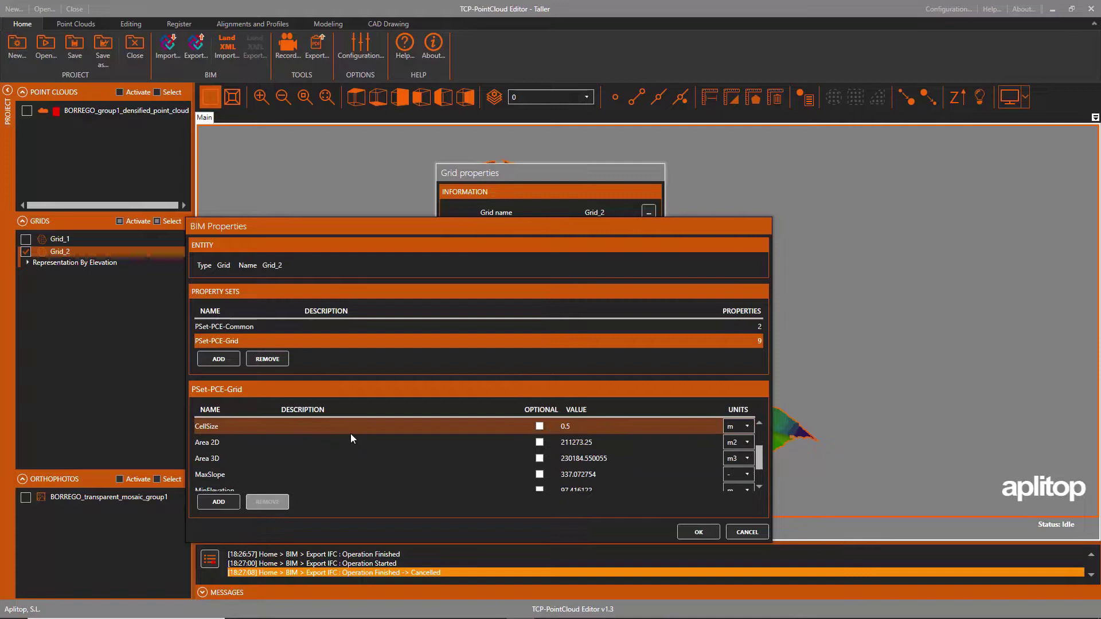
{"action": "scroll", "coordinate": [351, 438], "scroll_direction": "down", "scroll_amount": 2}
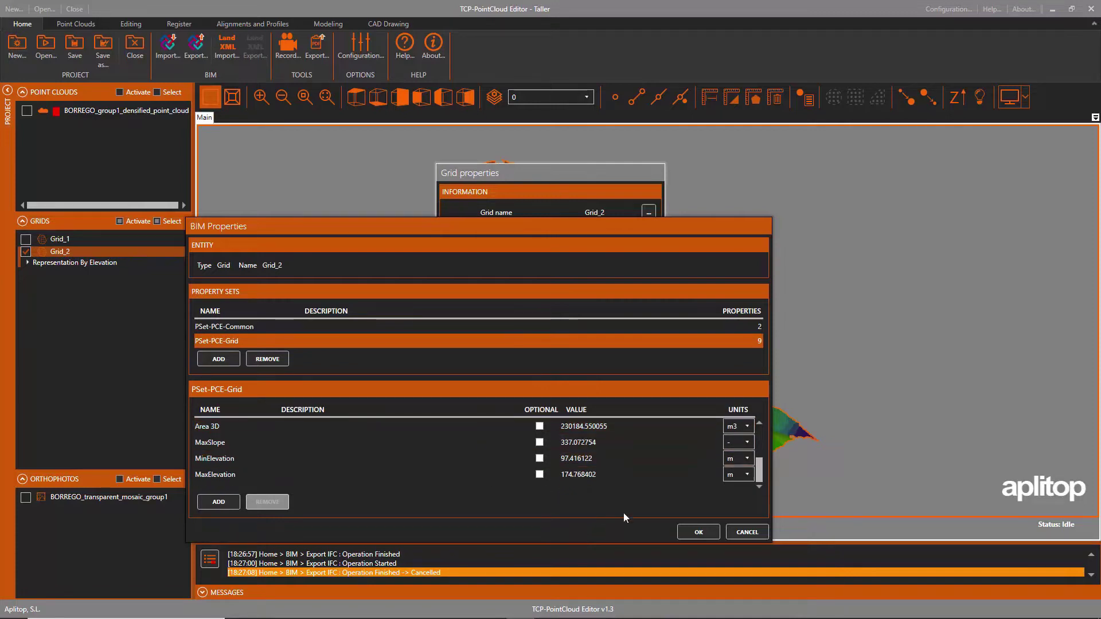
{"action": "left_click", "coordinate": [711, 533]}
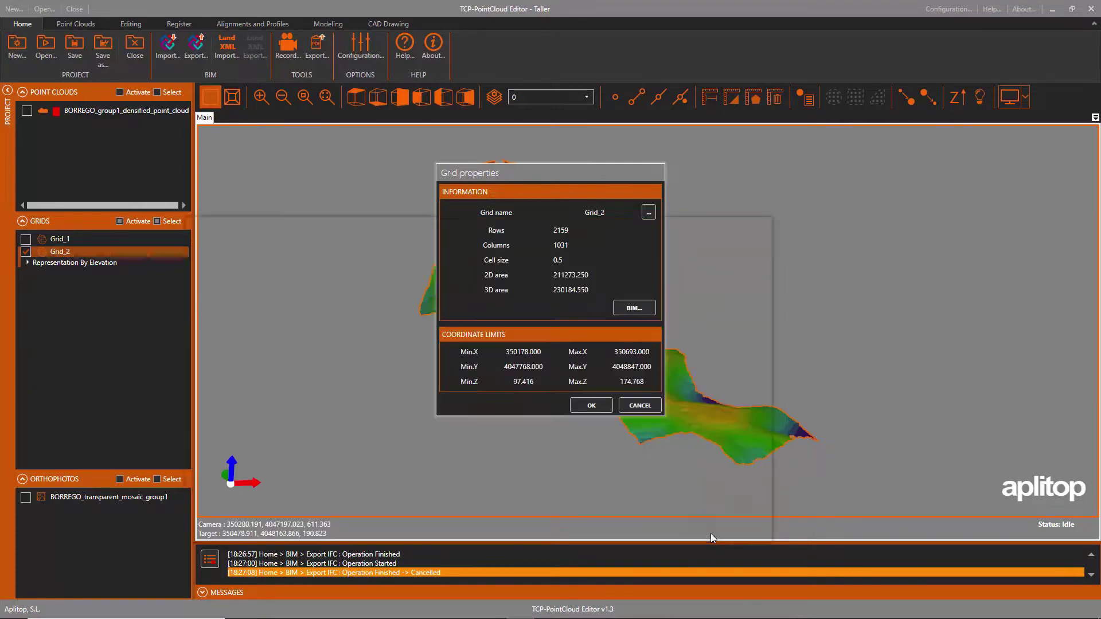
{"action": "left_click", "coordinate": [590, 407]}
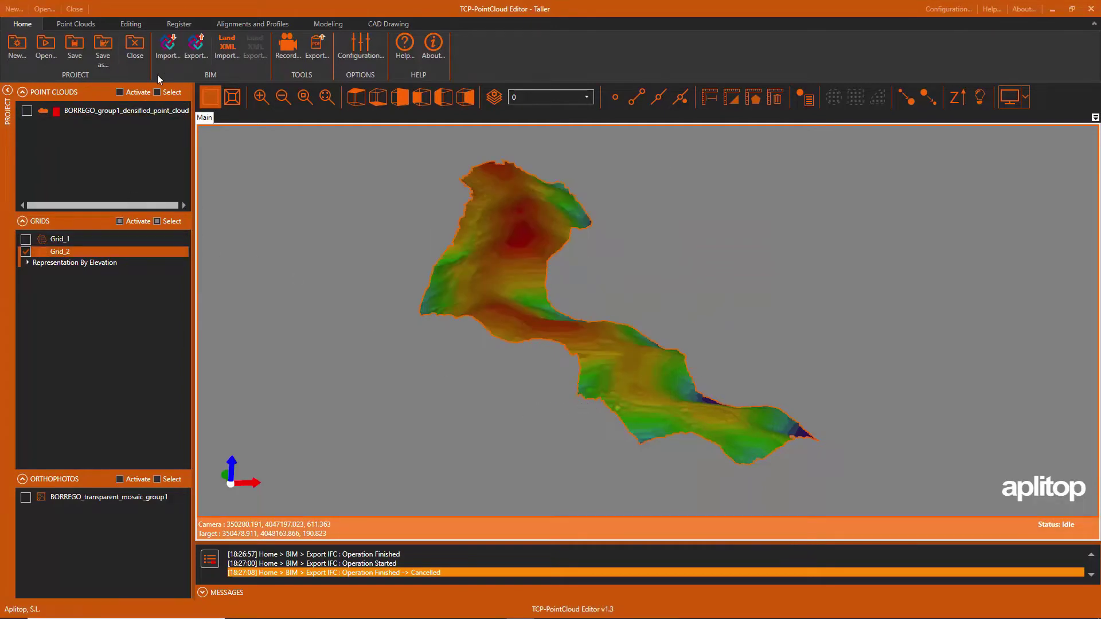
Start the IFC export and name the project Sample Project, described as New road
{"action": "left_click", "coordinate": [197, 53]}
{"action": "left_click", "coordinate": [536, 226]}
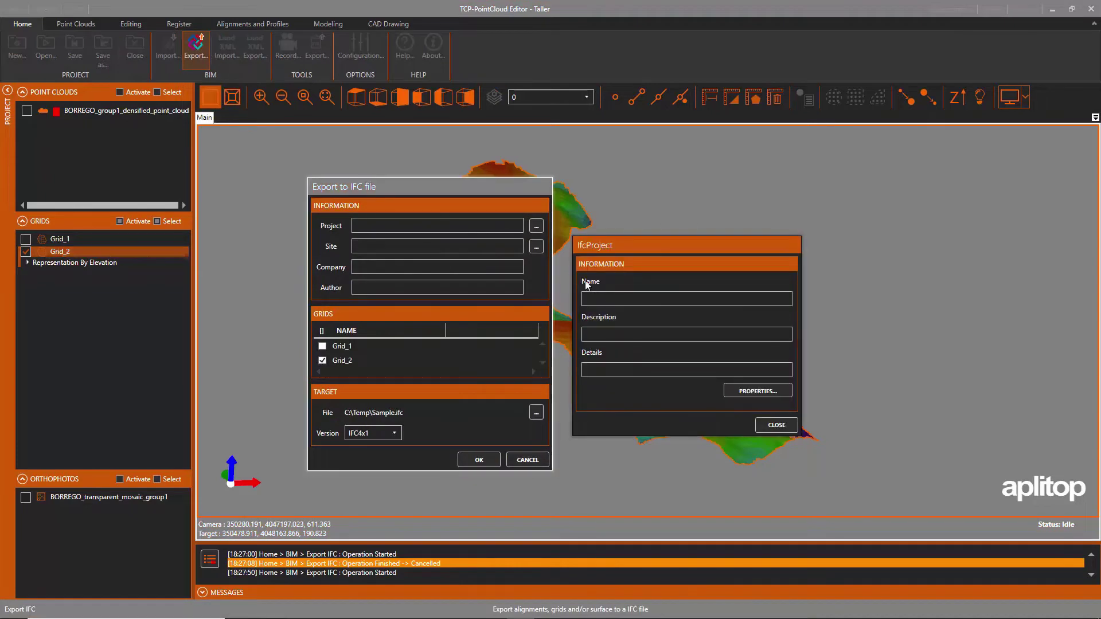
{"action": "left_click", "coordinate": [608, 297]}
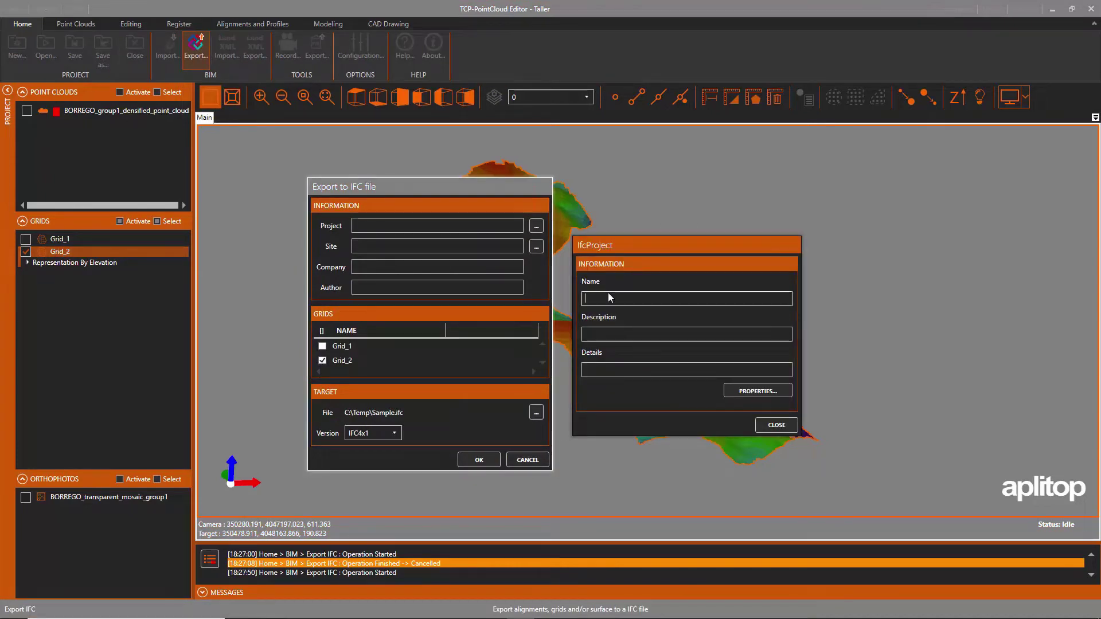
{"action": "type", "text": "Sample Project"}
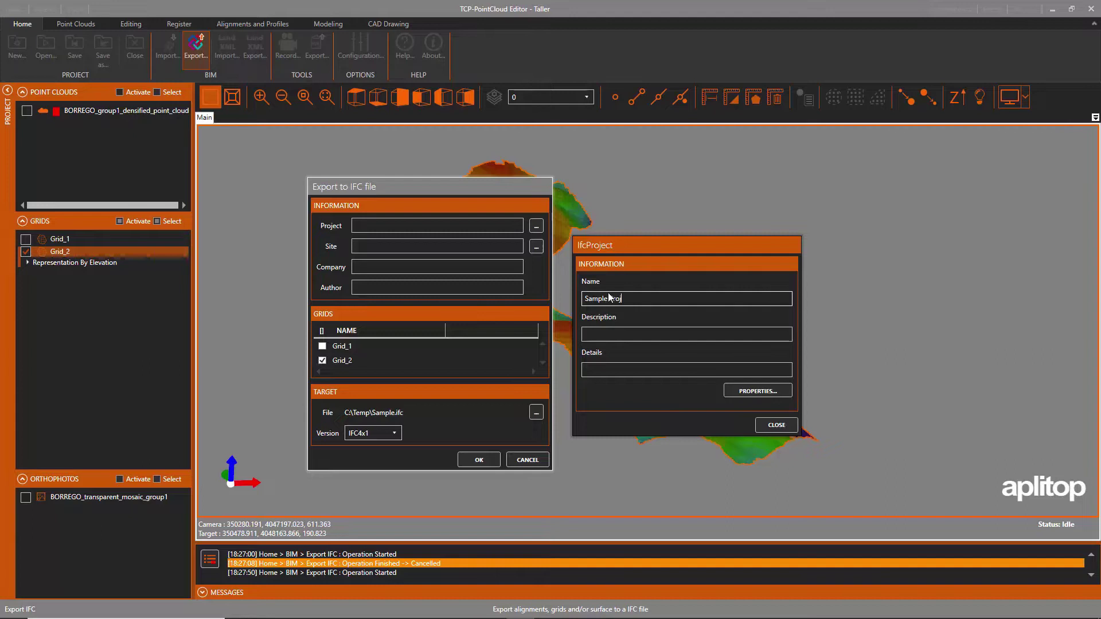
{"action": "key", "text": "Tab"}
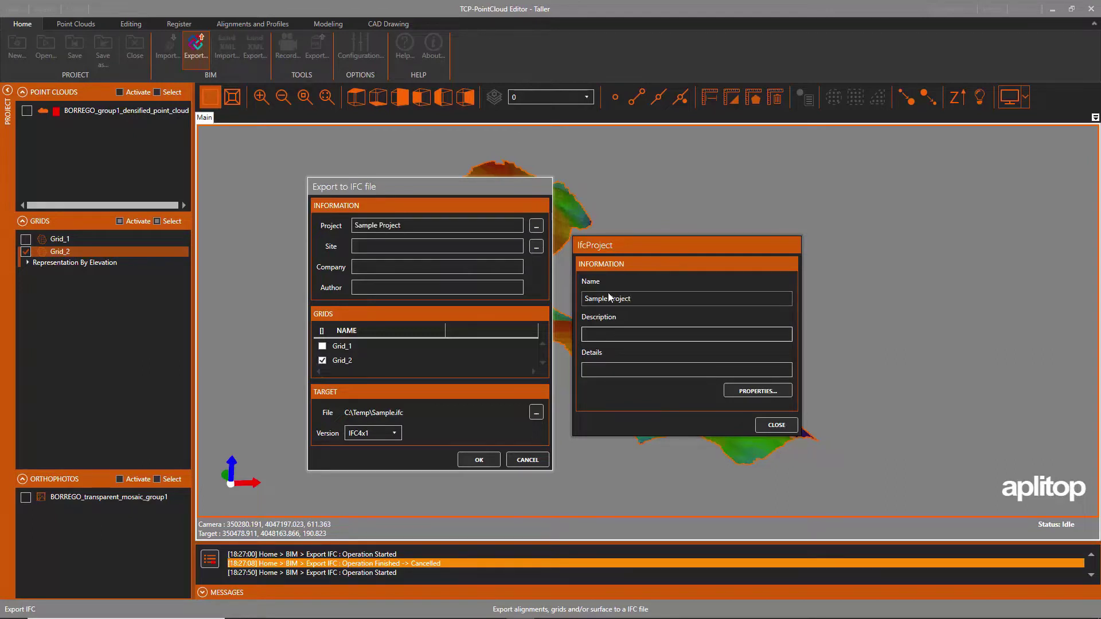
{"action": "type", "text": "New road"}
Add an empty 1_IDENTIFICATION property set to the project
{"action": "left_click", "coordinate": [756, 391]}
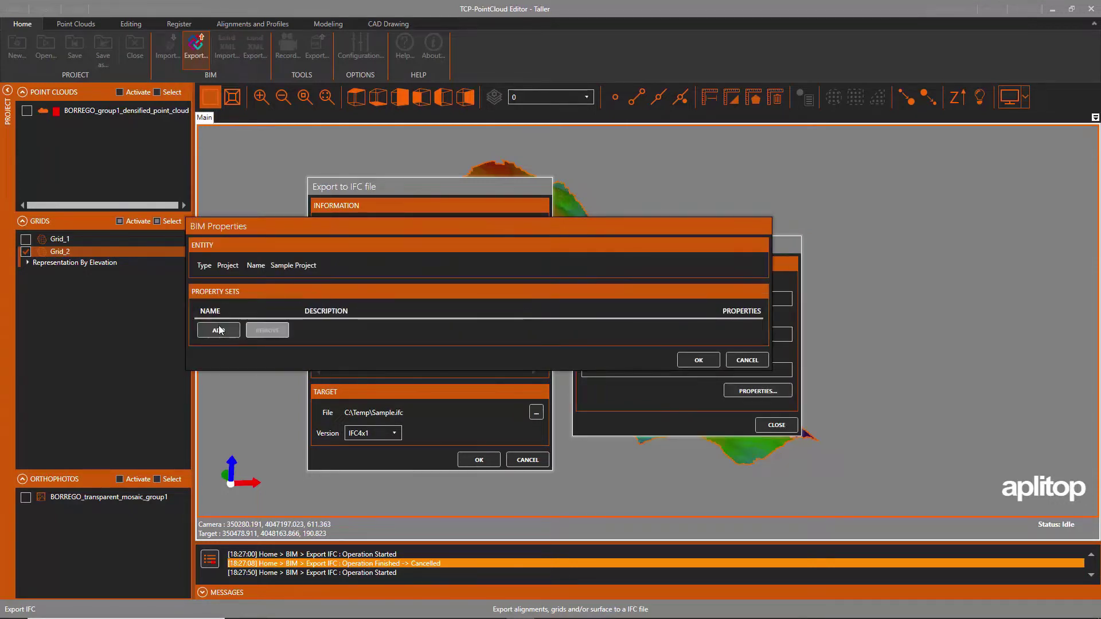
{"action": "left_click", "coordinate": [219, 331]}
{"action": "type", "text": "1"}
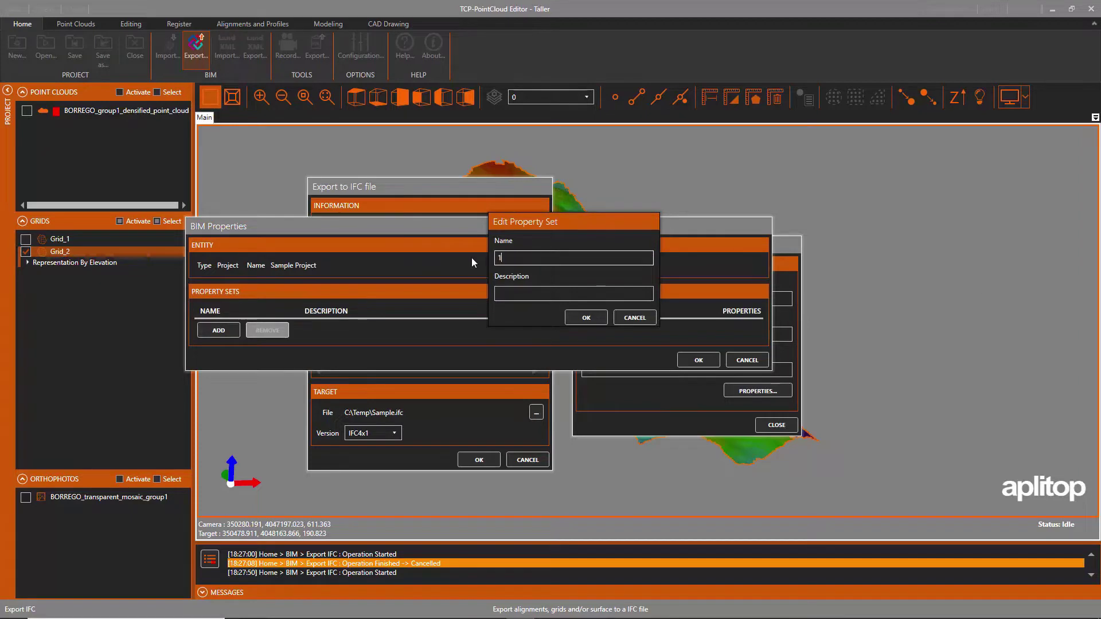
{"action": "type", "text": "_IDENTIFICATION"}
{"action": "left_click", "coordinate": [578, 314]}
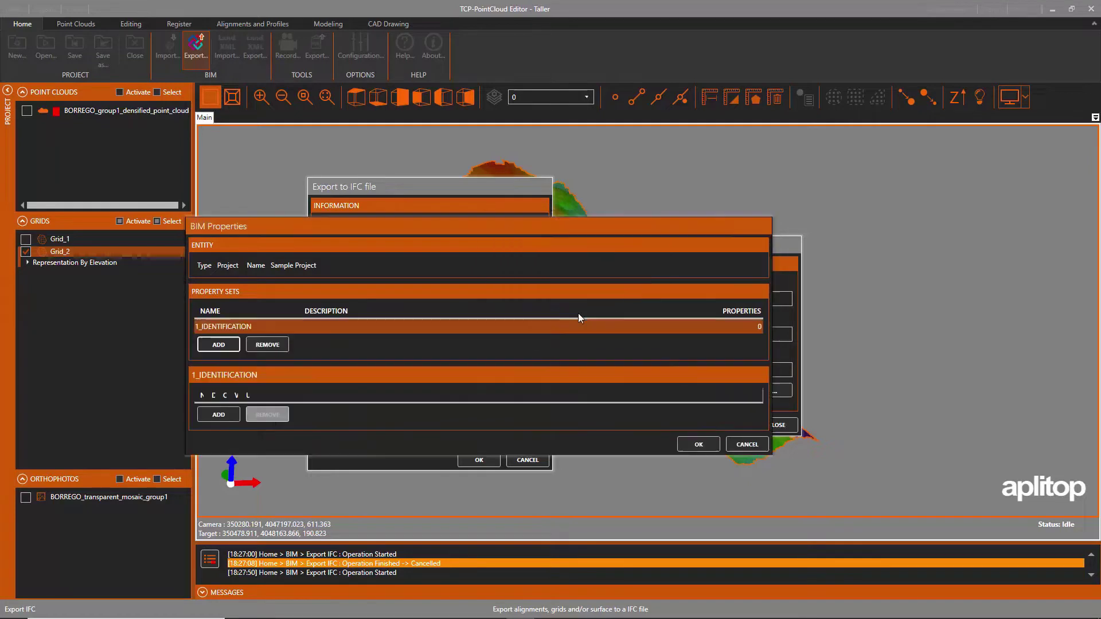
Add the 01_CODE property to 1_IDENTIFICATION
{"action": "left_click", "coordinate": [227, 416]}
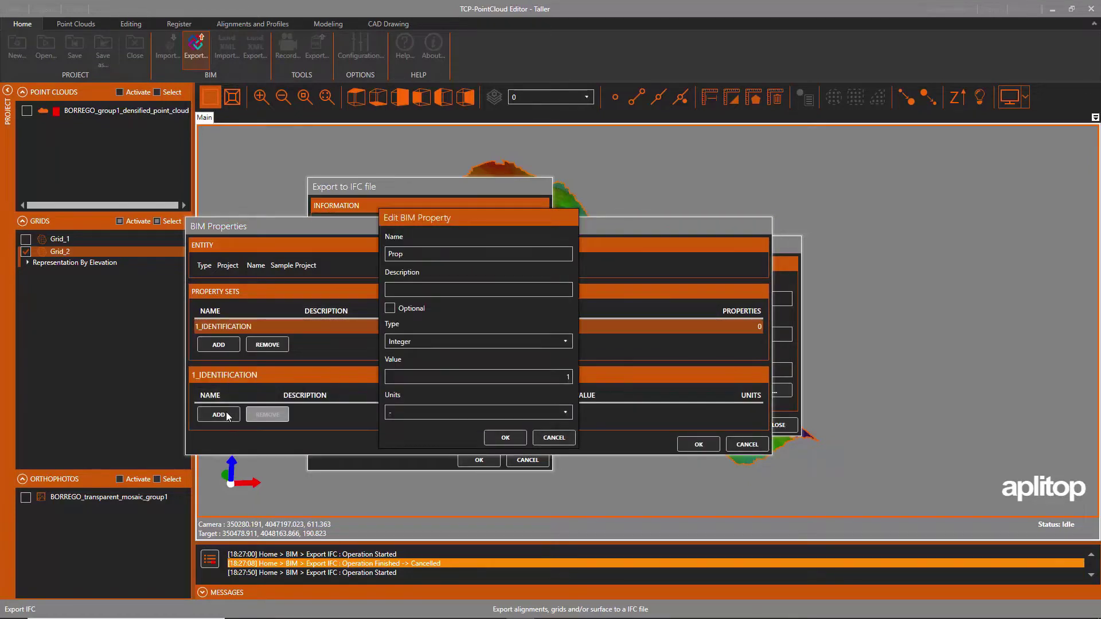
{"action": "double_click", "coordinate": [445, 253]}
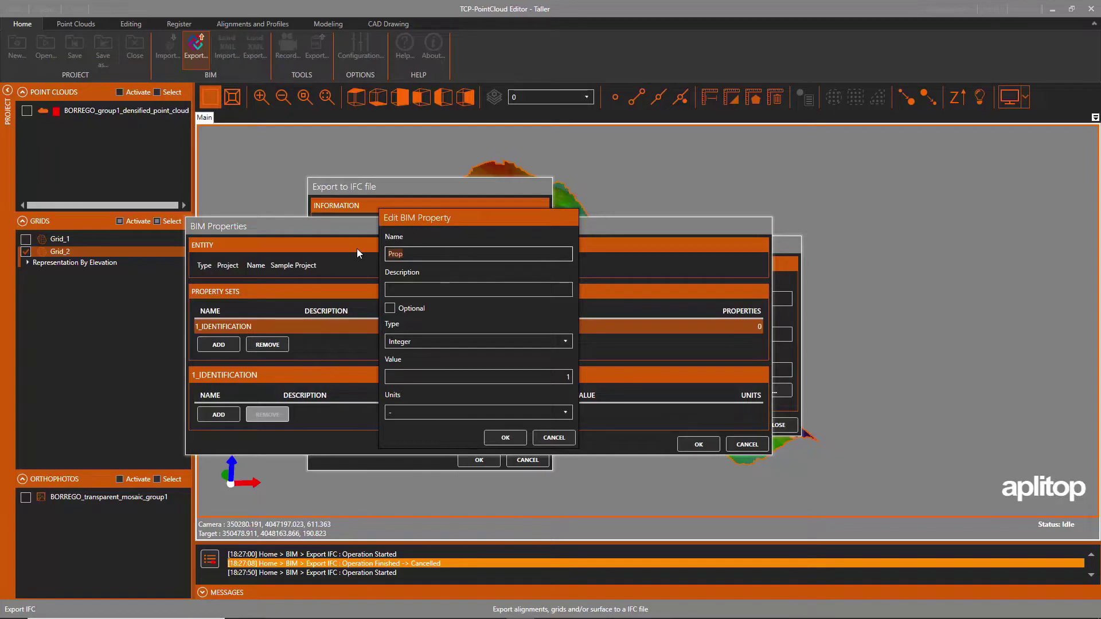
{"action": "type", "text": "1"}
{"action": "type", "text": "1"}
{"action": "type", "text": "_CODE"}
{"action": "key", "text": "Tab"}
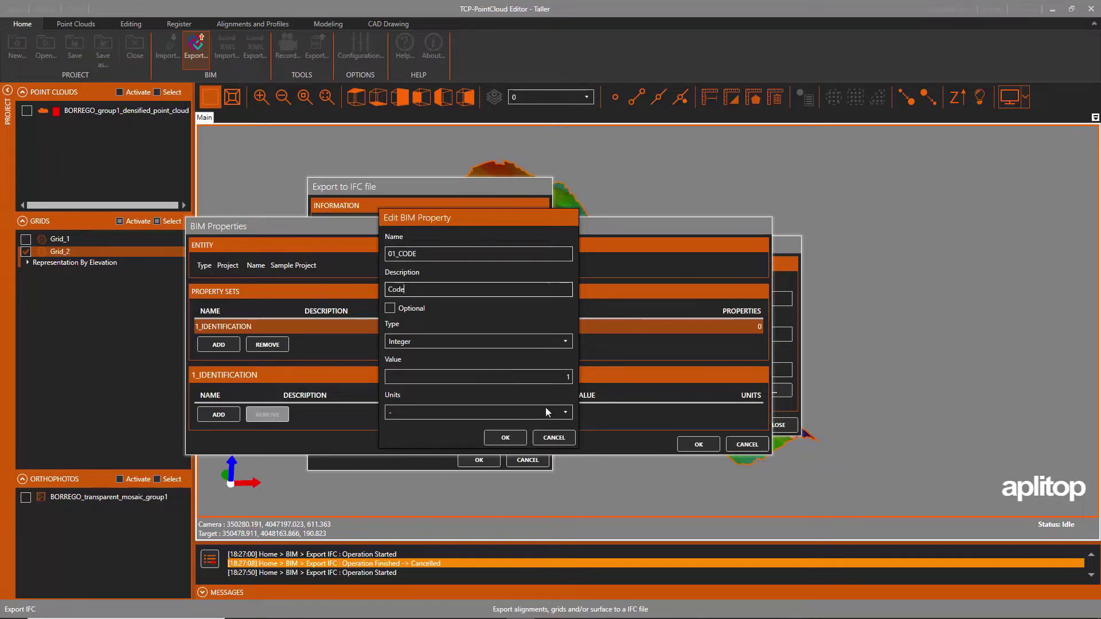
{"action": "left_click", "coordinate": [506, 436]}
Add a Text property 02_TYPE to 1_IDENTIFICATION
{"action": "left_click", "coordinate": [218, 430]}
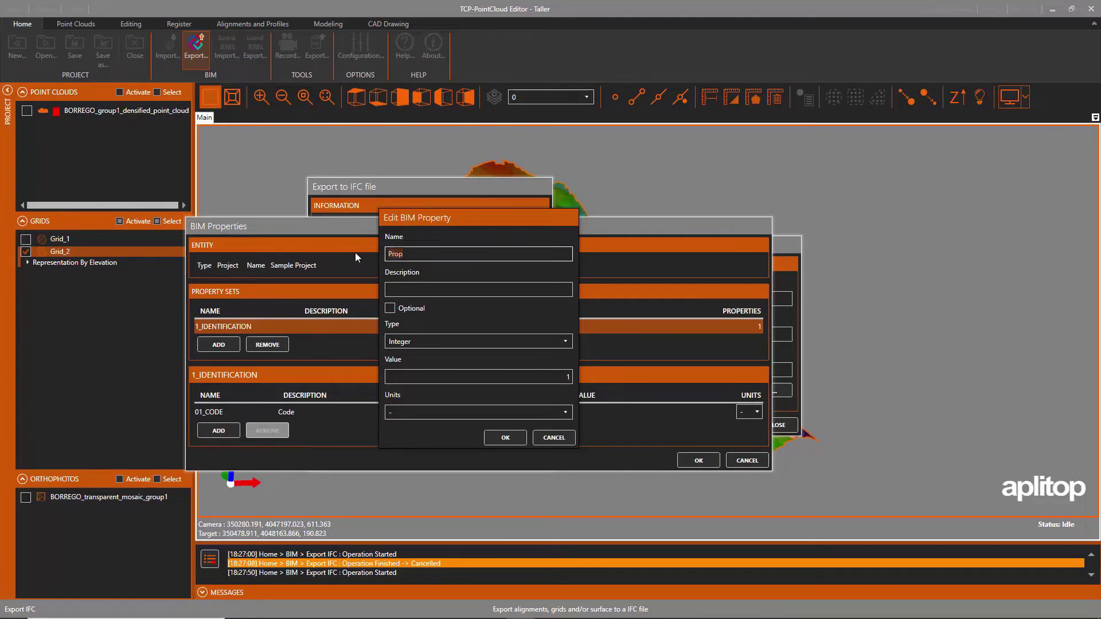
{"action": "type", "text": "02_TYPE"}
{"action": "left_click", "coordinate": [497, 290]}
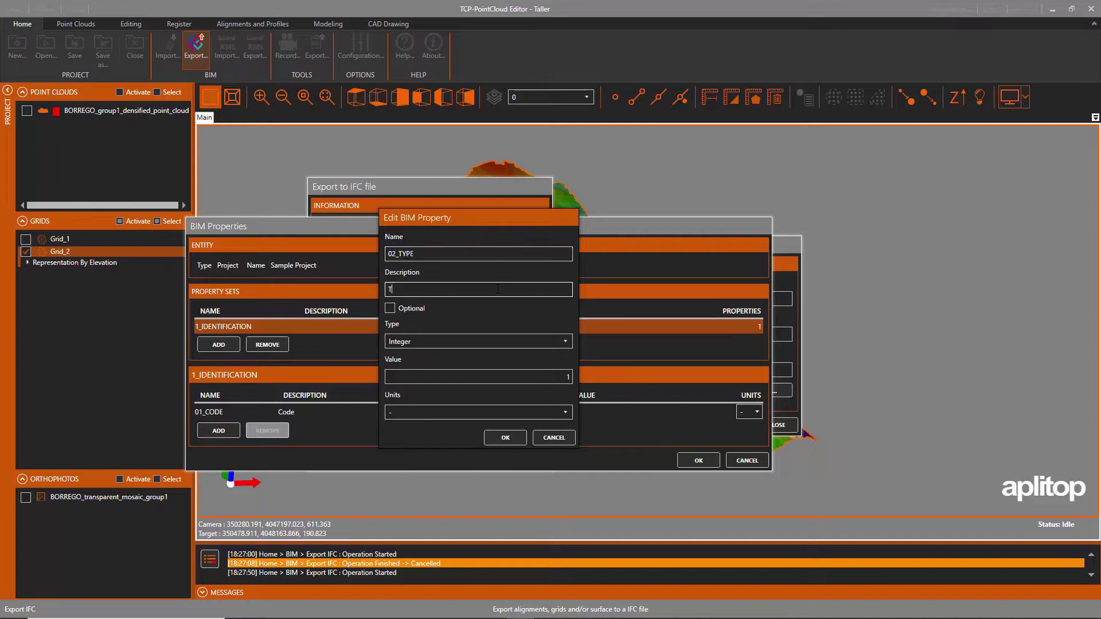
{"action": "left_click", "coordinate": [550, 342]}
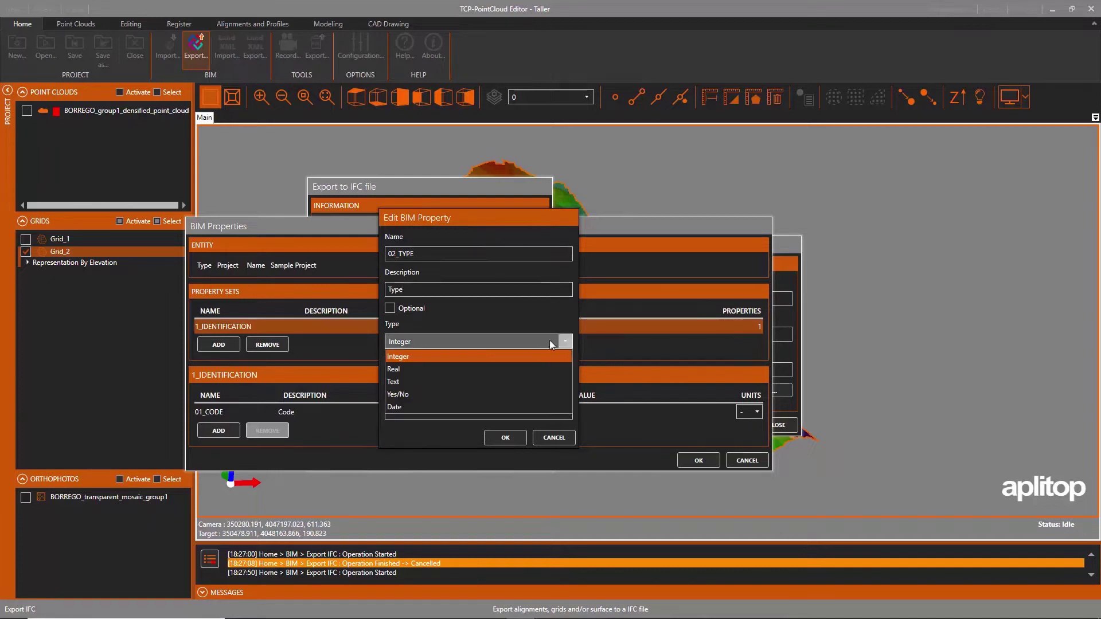
{"action": "left_click", "coordinate": [463, 382]}
{"action": "left_click", "coordinate": [505, 437]}
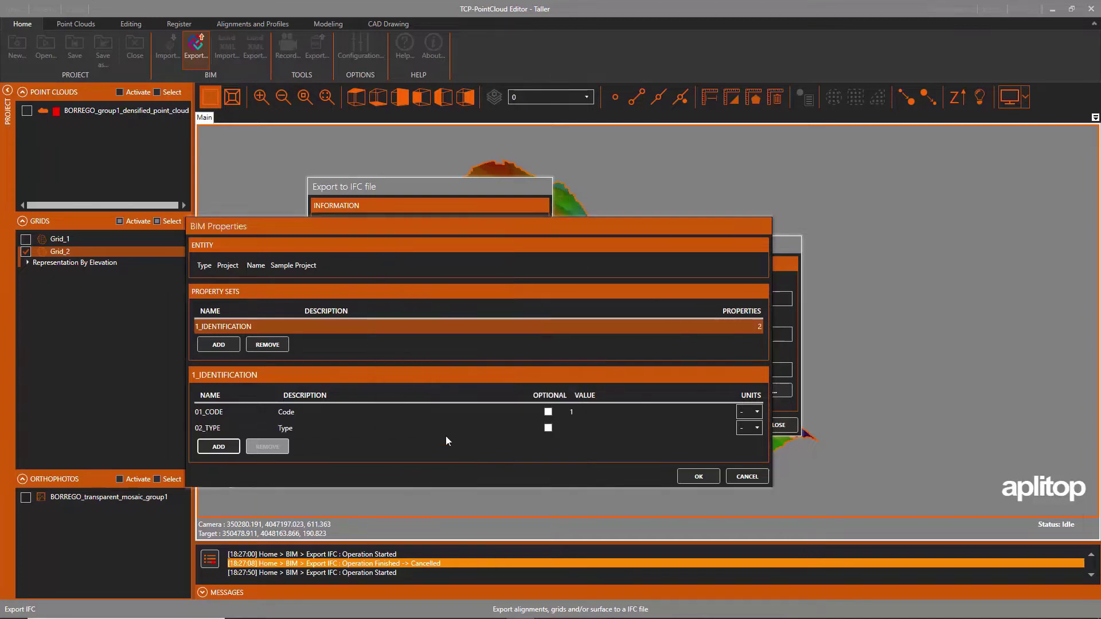
Add optional Text property 03_DESCRIPTION and accept the project's BIM properties
{"action": "left_click", "coordinate": [218, 447]}
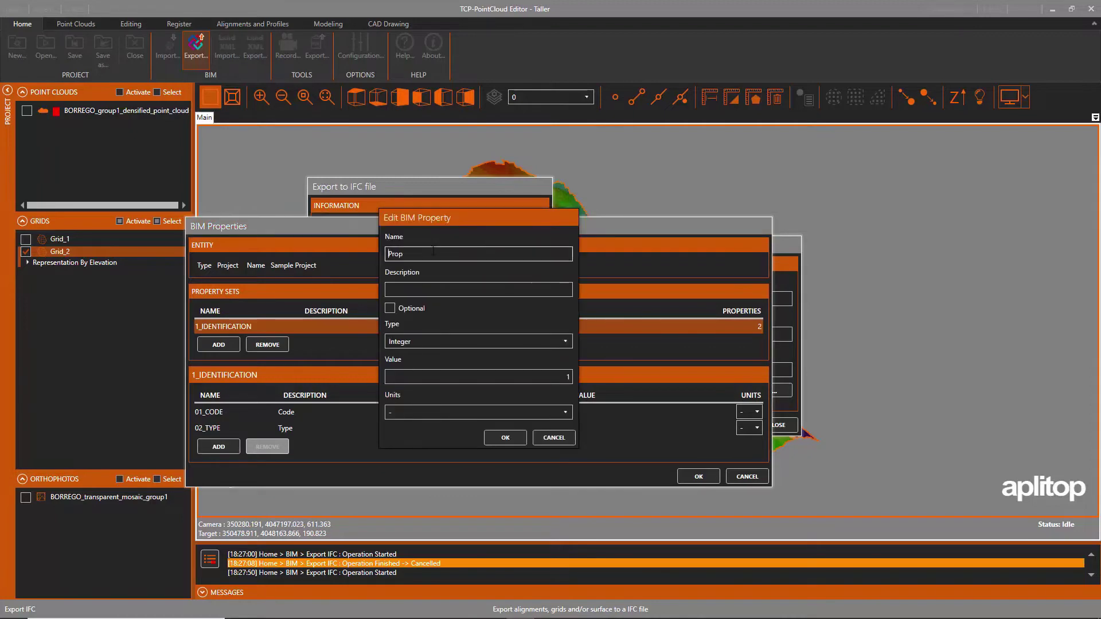
{"action": "type", "text": "03_DESCRIPTION"}
{"action": "left_click", "coordinate": [417, 290]}
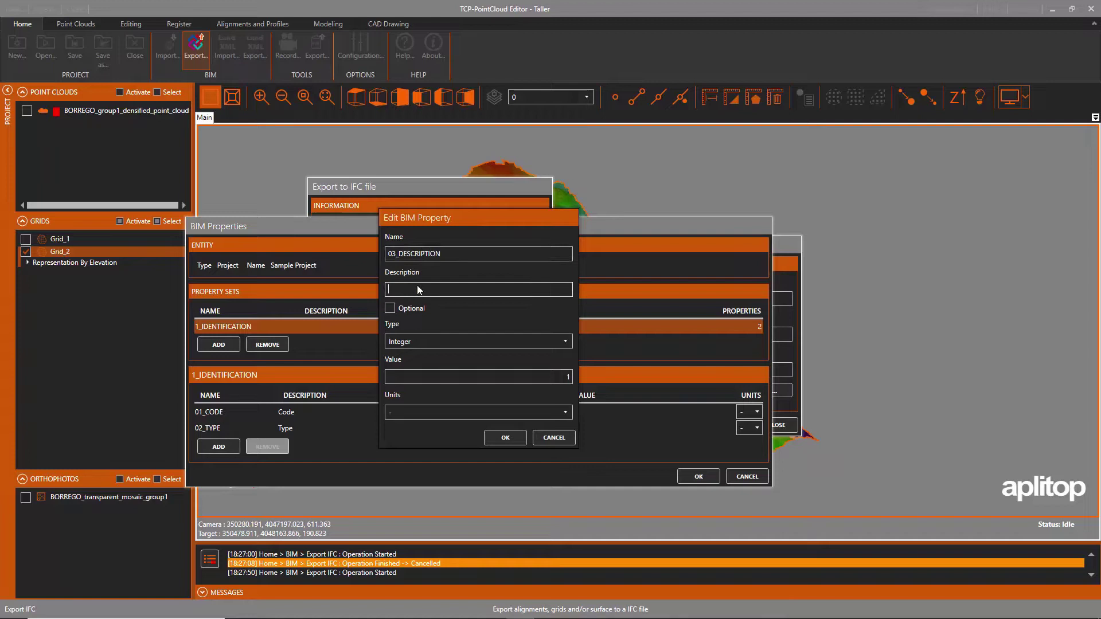
{"action": "type", "text": "Description"}
{"action": "left_click", "coordinate": [407, 311]}
{"action": "left_click", "coordinate": [564, 342]}
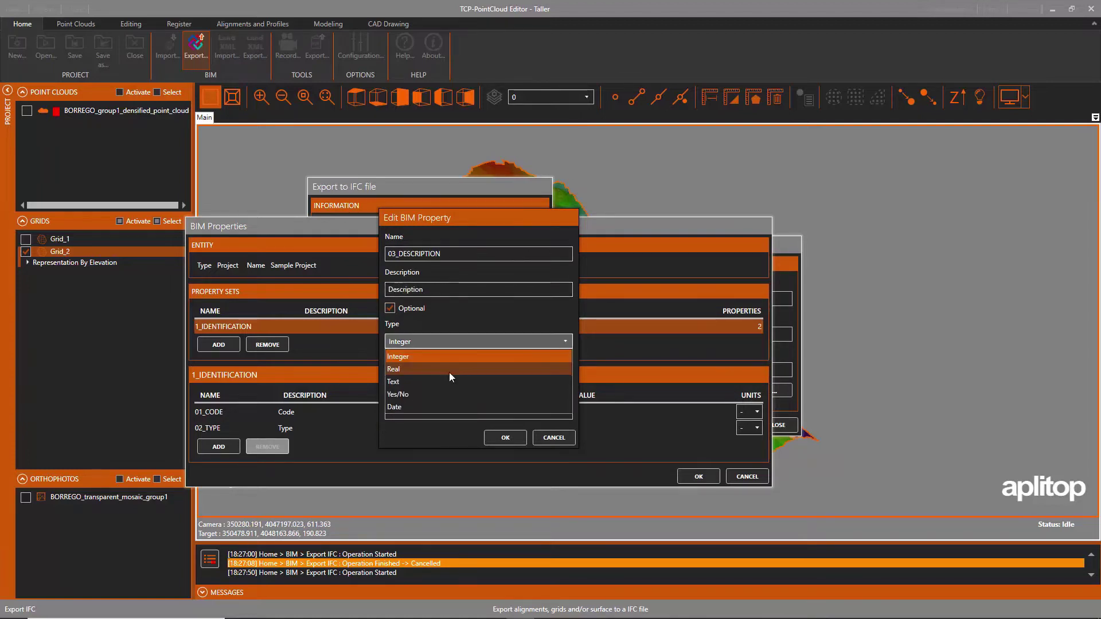
{"action": "left_click", "coordinate": [449, 373]}
{"action": "left_click", "coordinate": [508, 441]}
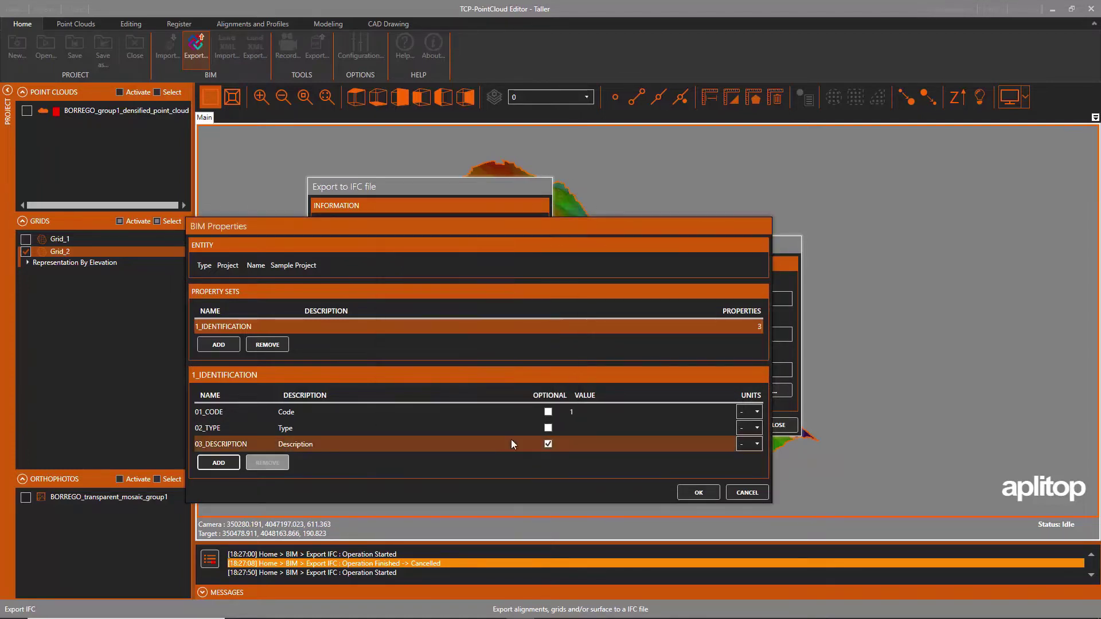
{"action": "left_click", "coordinate": [699, 493]}
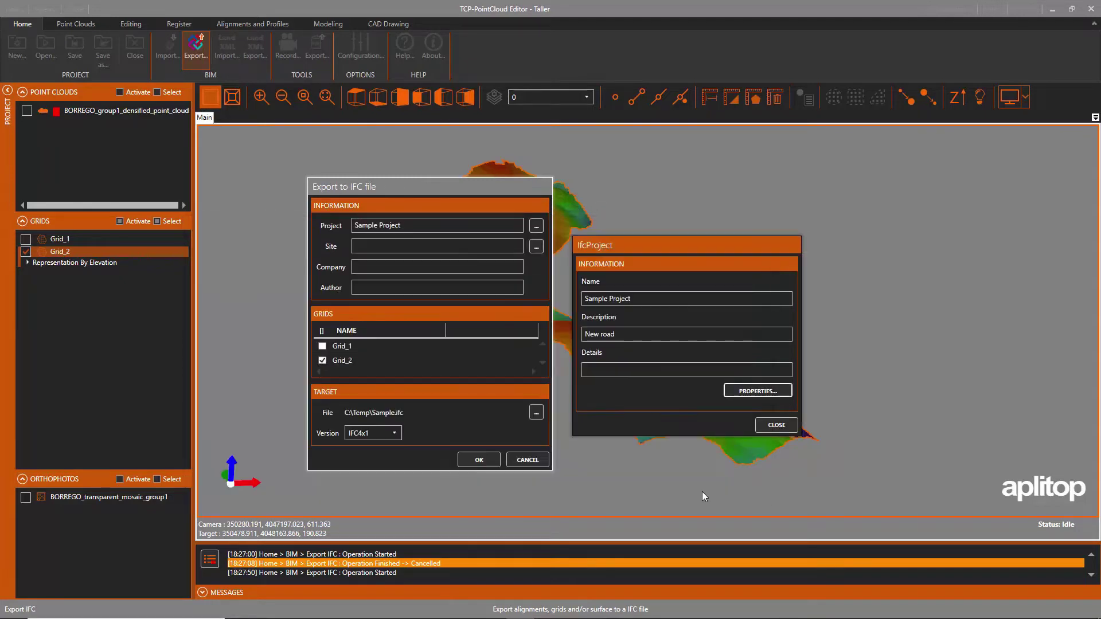
Name the export site Malaga and turn on drawing its reference point
{"action": "left_click", "coordinate": [778, 426]}
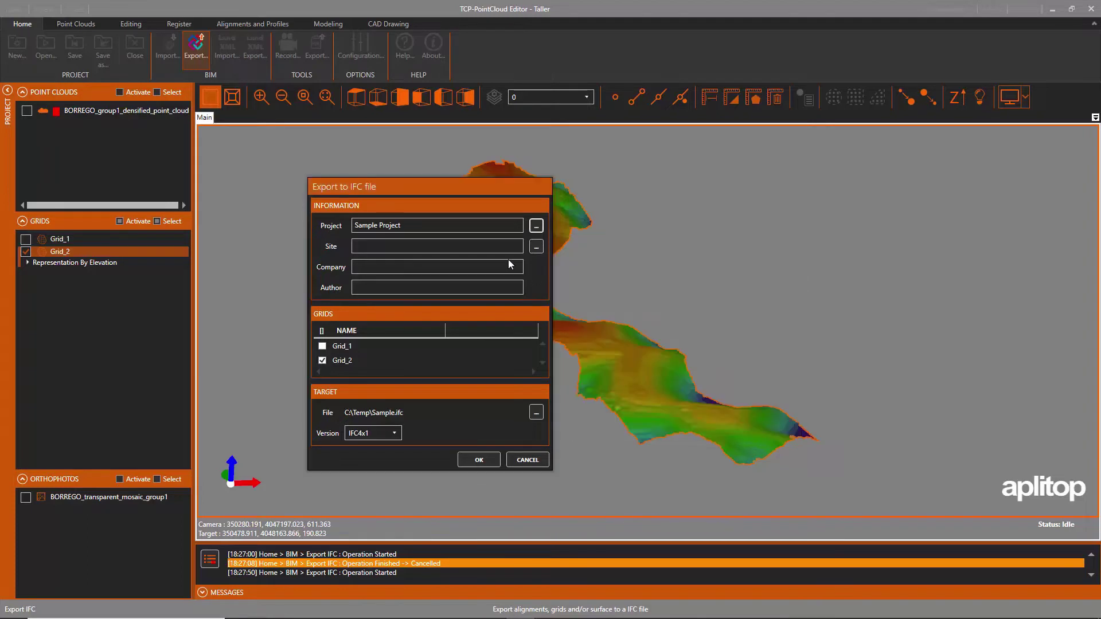
{"action": "left_click", "coordinate": [538, 247]}
{"action": "type", "text": "Malaga"}
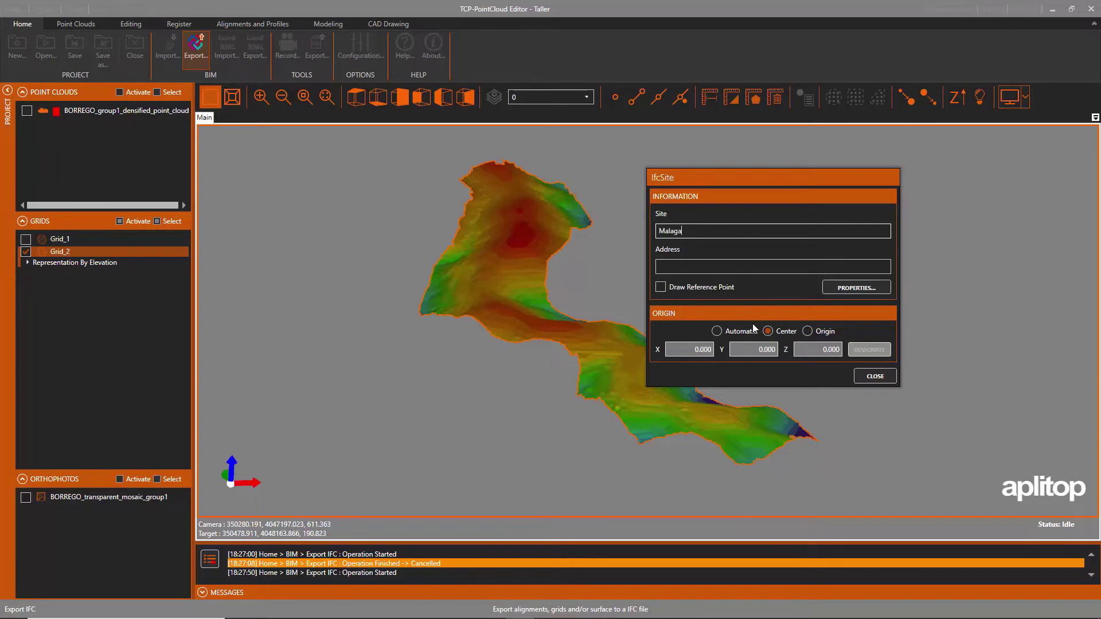
{"action": "left_click", "coordinate": [860, 288]}
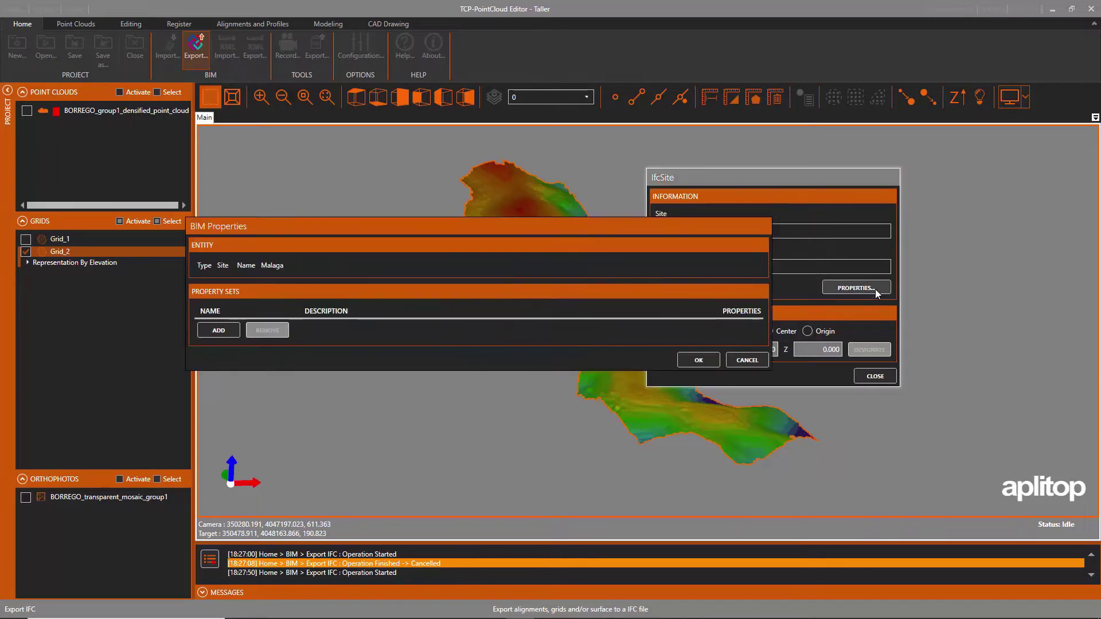
{"action": "left_click", "coordinate": [220, 330]}
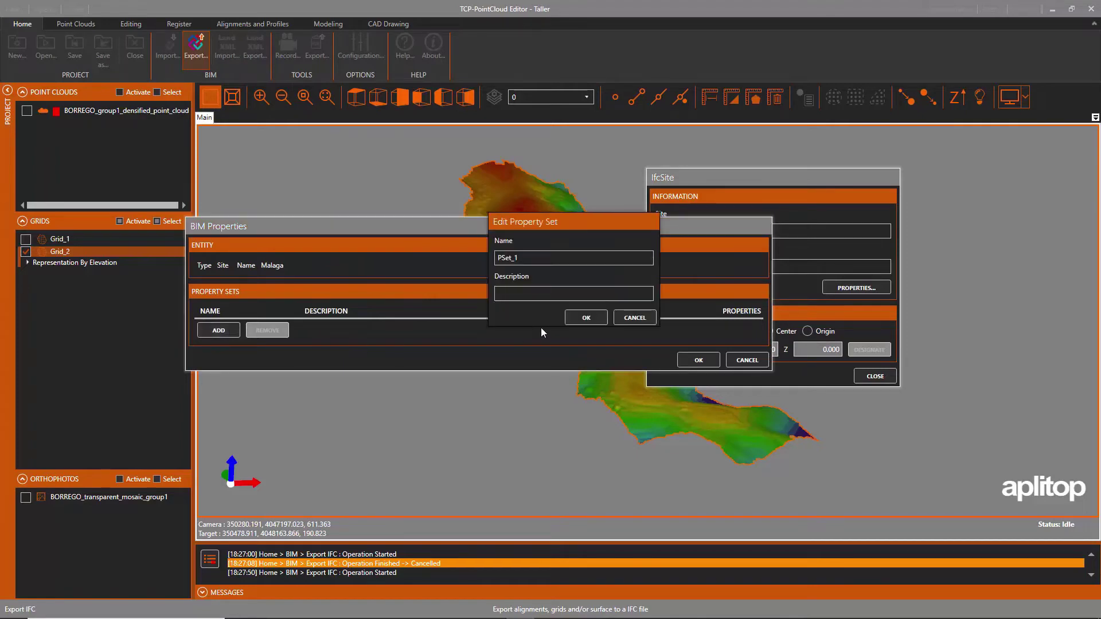
{"action": "left_click", "coordinate": [641, 318]}
{"action": "left_click", "coordinate": [705, 361]}
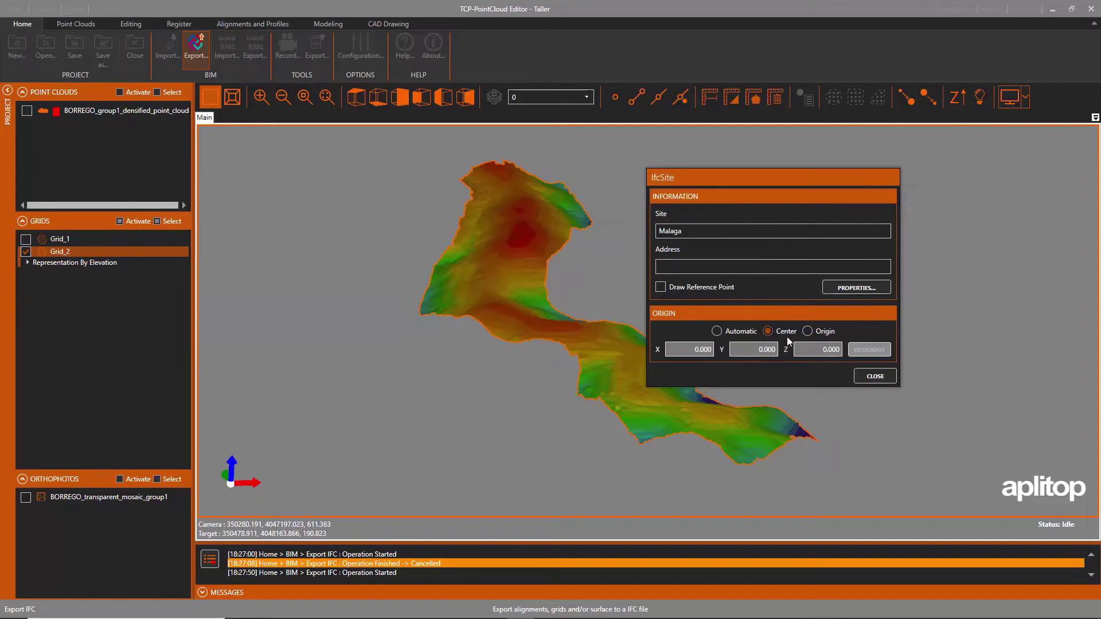
{"action": "left_click", "coordinate": [717, 291]}
Export Grid_2 as IFC4 with company and author both APLITOP
{"action": "left_click", "coordinate": [875, 377]}
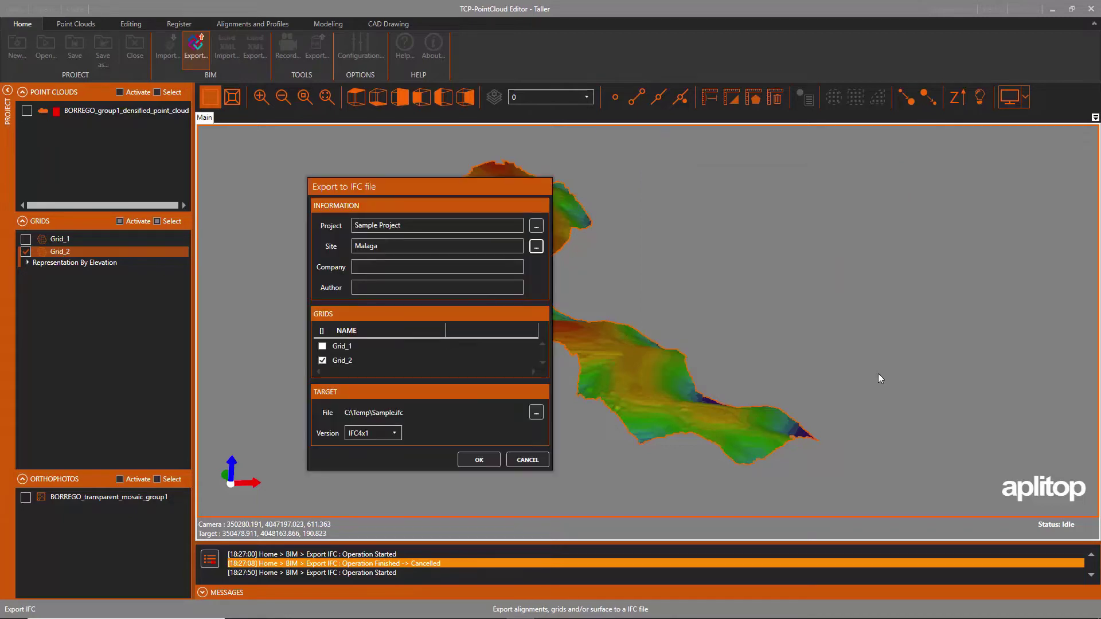
{"action": "left_click", "coordinate": [352, 362]}
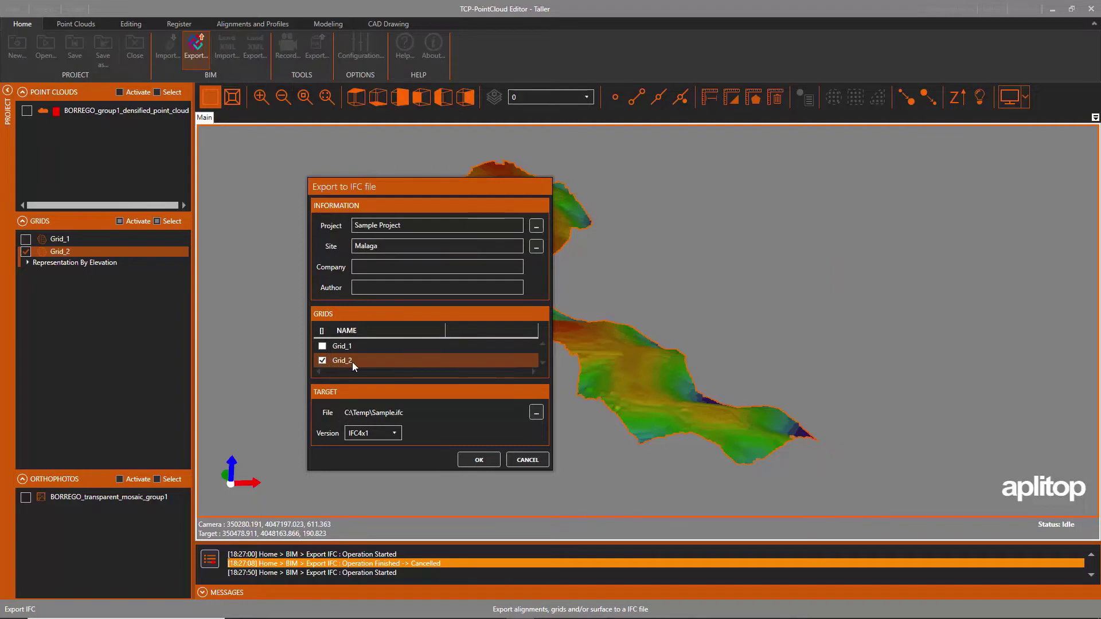
{"action": "left_click", "coordinate": [377, 265]}
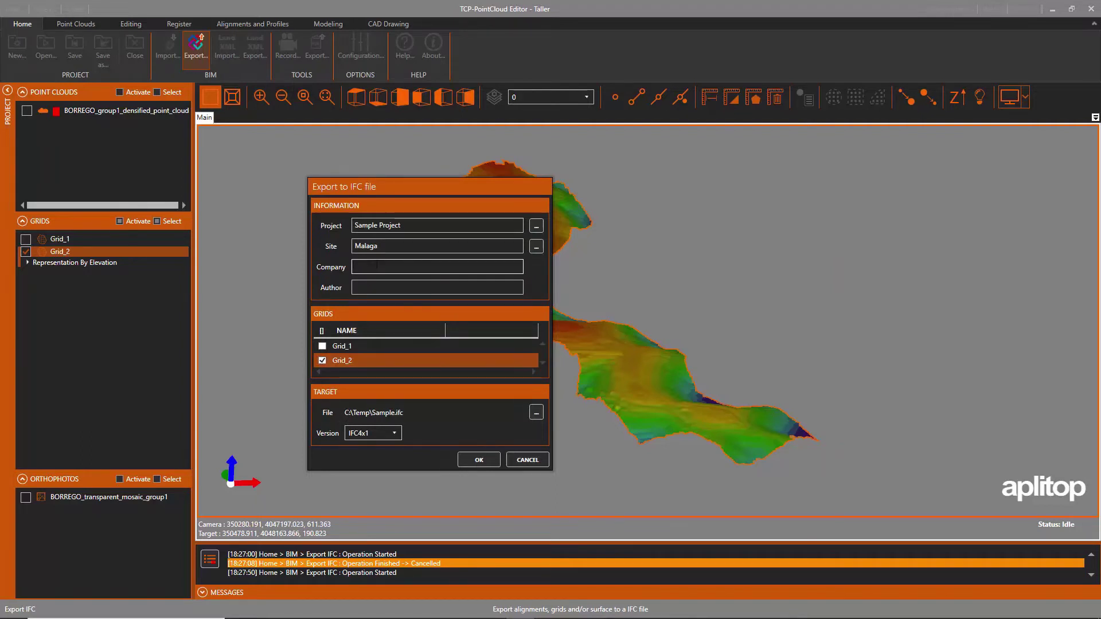
{"action": "type", "text": "APLITOP"}
{"action": "key", "text": "Tab"}
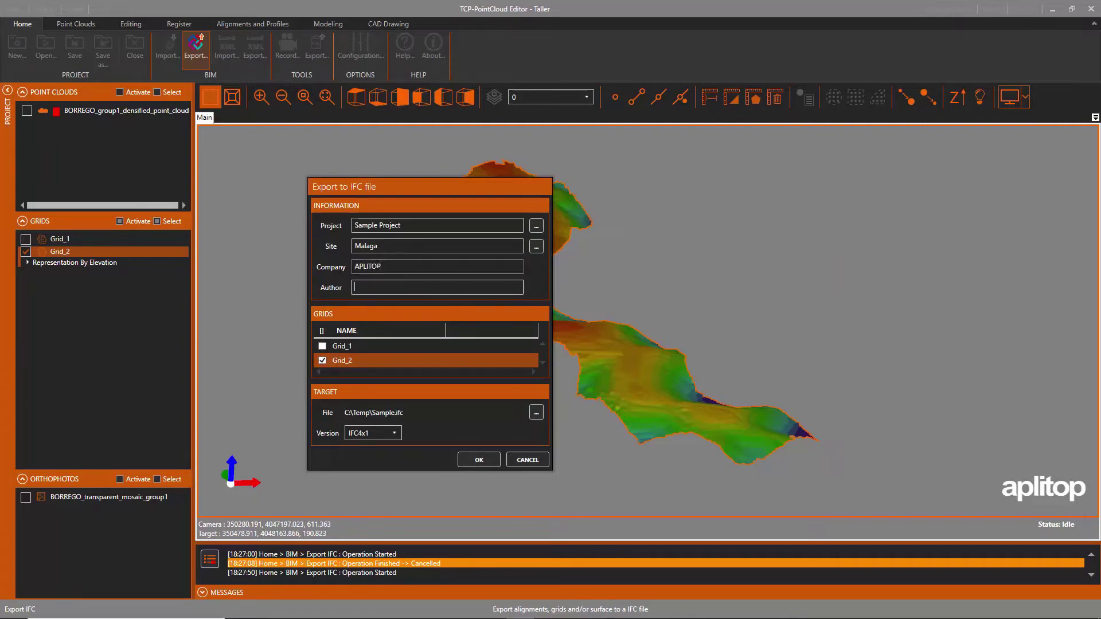
{"action": "type", "text": "APLITOP"}
{"action": "left_click", "coordinate": [370, 360]}
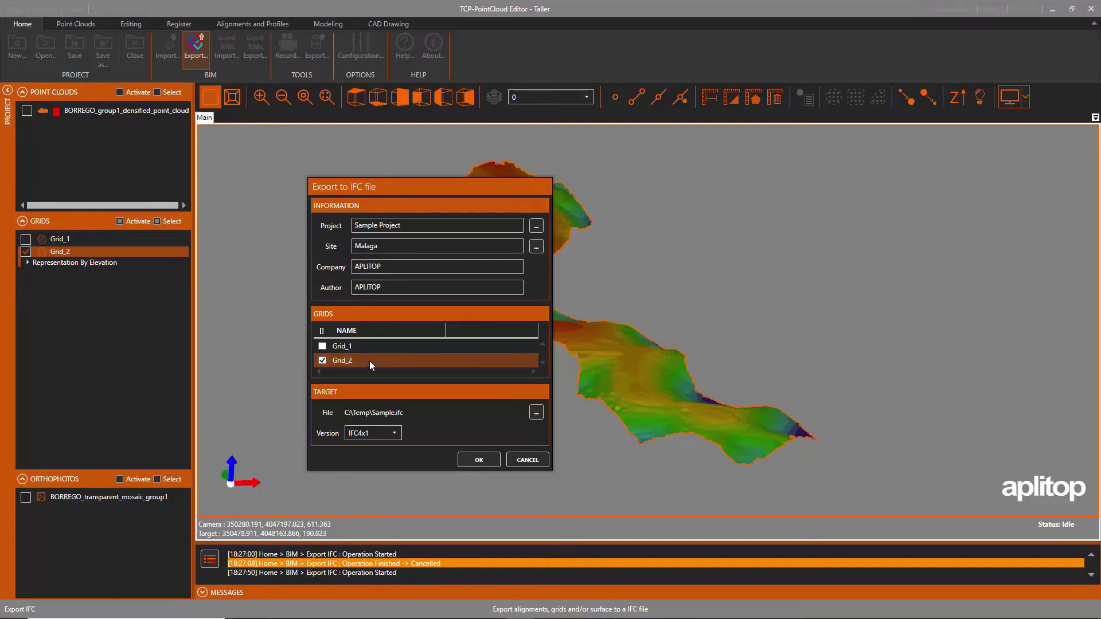
{"action": "left_click", "coordinate": [396, 431]}
{"action": "left_click", "coordinate": [381, 457]}
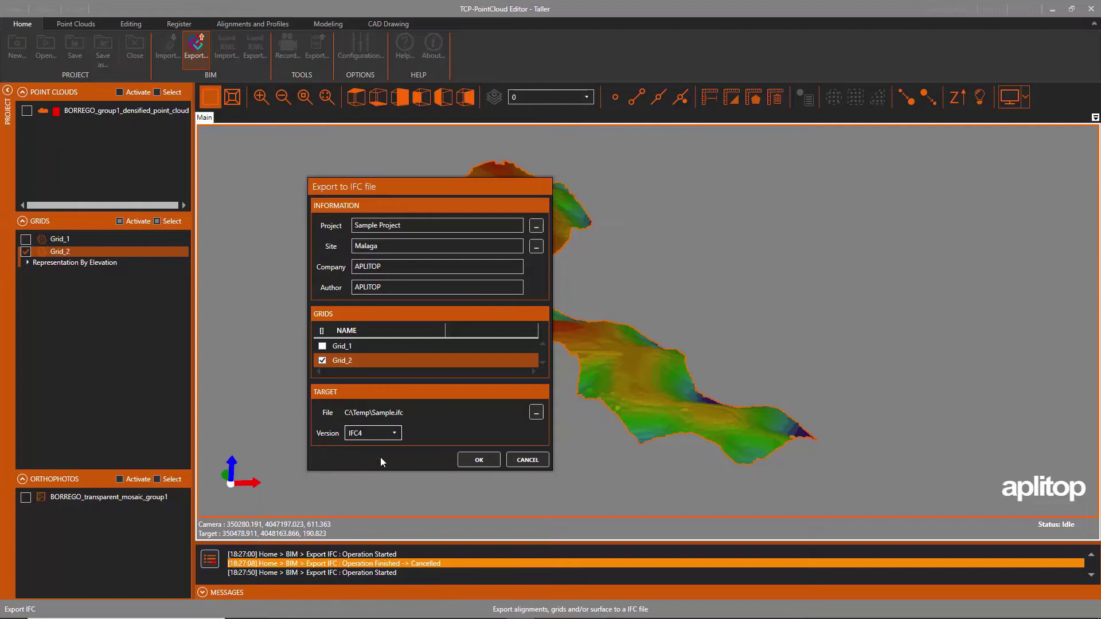
{"action": "left_click", "coordinate": [489, 462]}
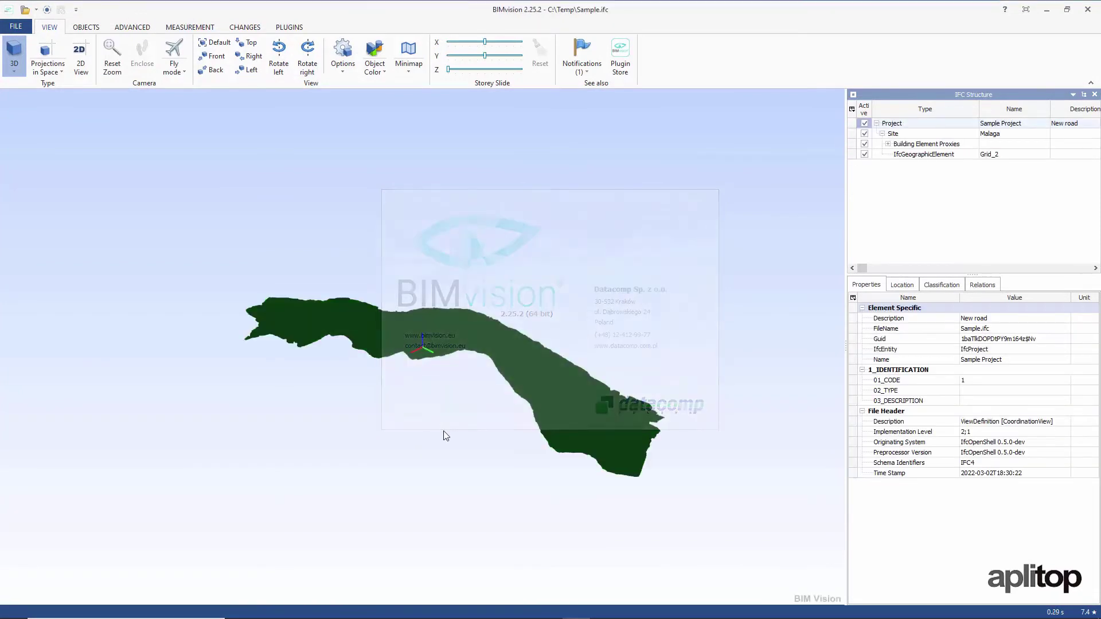
Orbit the terrain in BIMvision and inspect the Sample Project and Malaga site properties
{"action": "mouse_move", "coordinate": [544, 425]}
{"action": "left_mouse_down"}
{"action": "mouse_move", "coordinate": [480, 453]}
{"action": "mouse_move", "coordinate": [506, 437]}
{"action": "left_mouse_up"}
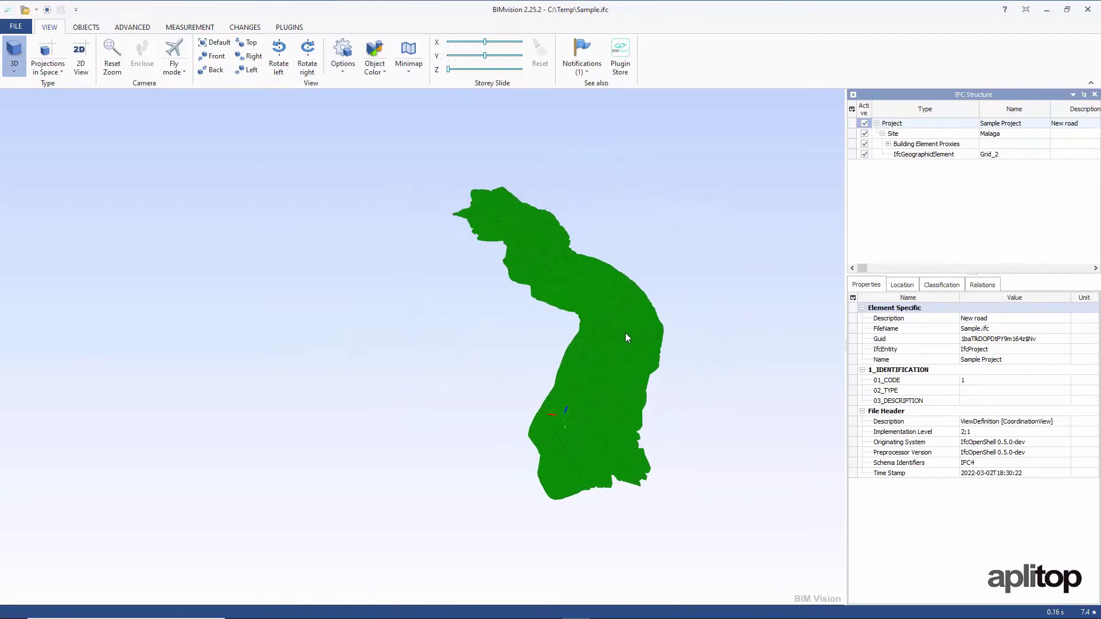
{"action": "scroll", "coordinate": [629, 336], "scroll_direction": "up", "scroll_amount": 5}
{"action": "scroll", "coordinate": [664, 389], "scroll_direction": "down", "scroll_amount": 2}
{"action": "scroll", "coordinate": [669, 397], "scroll_direction": "down", "scroll_amount": 2}
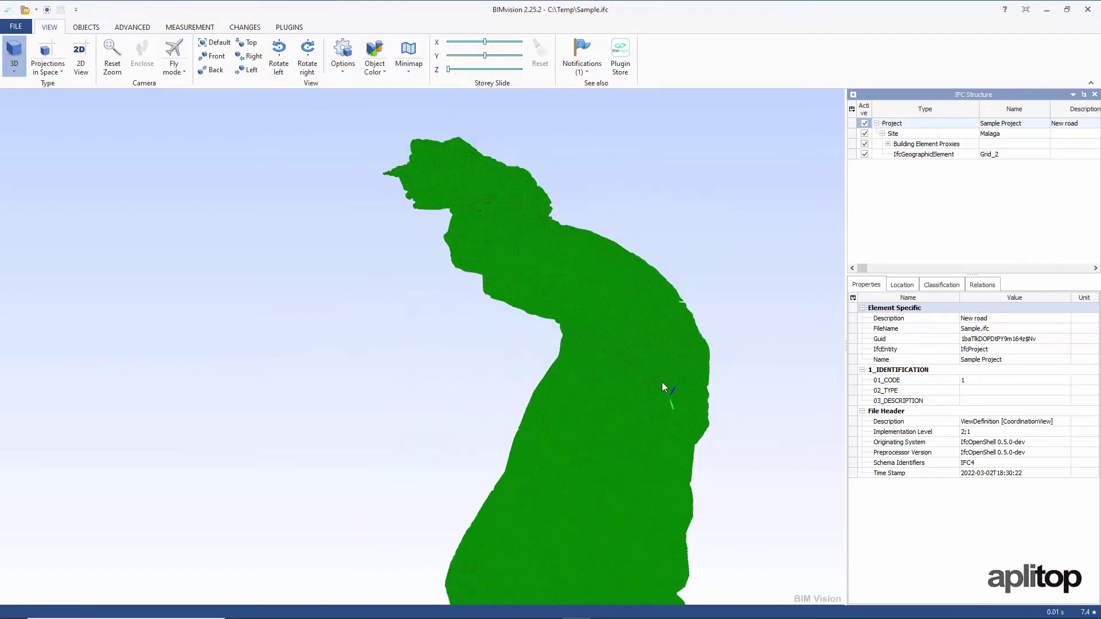
{"action": "mouse_move", "coordinate": [662, 382]}
{"action": "left_mouse_down"}
{"action": "mouse_move", "coordinate": [555, 292]}
{"action": "mouse_move", "coordinate": [876, 112]}
{"action": "left_mouse_up"}
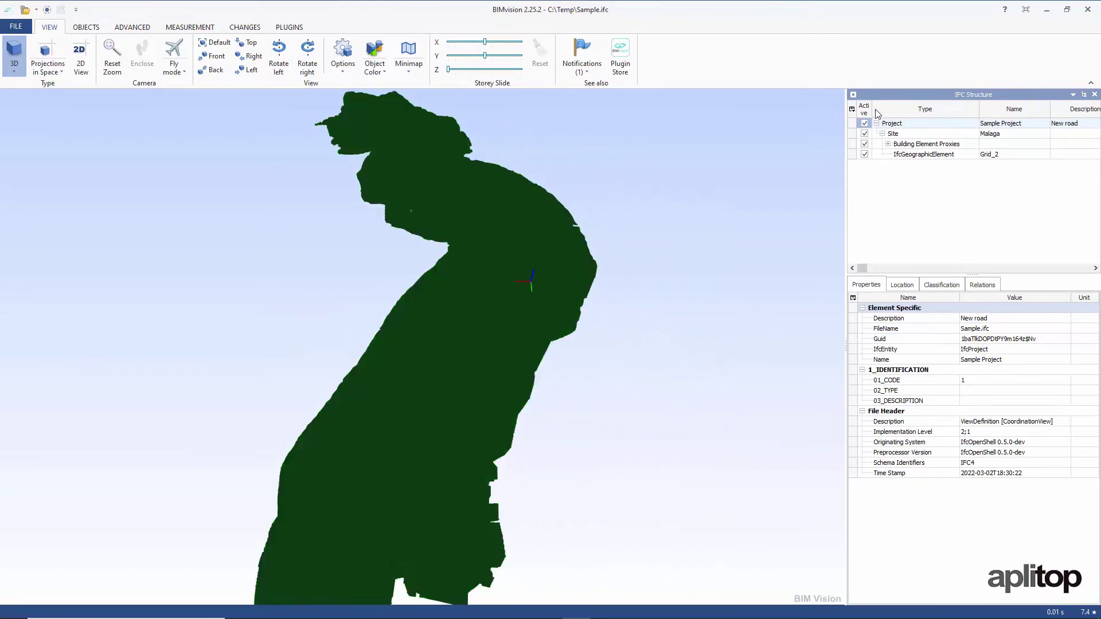
{"action": "left_click", "coordinate": [916, 125]}
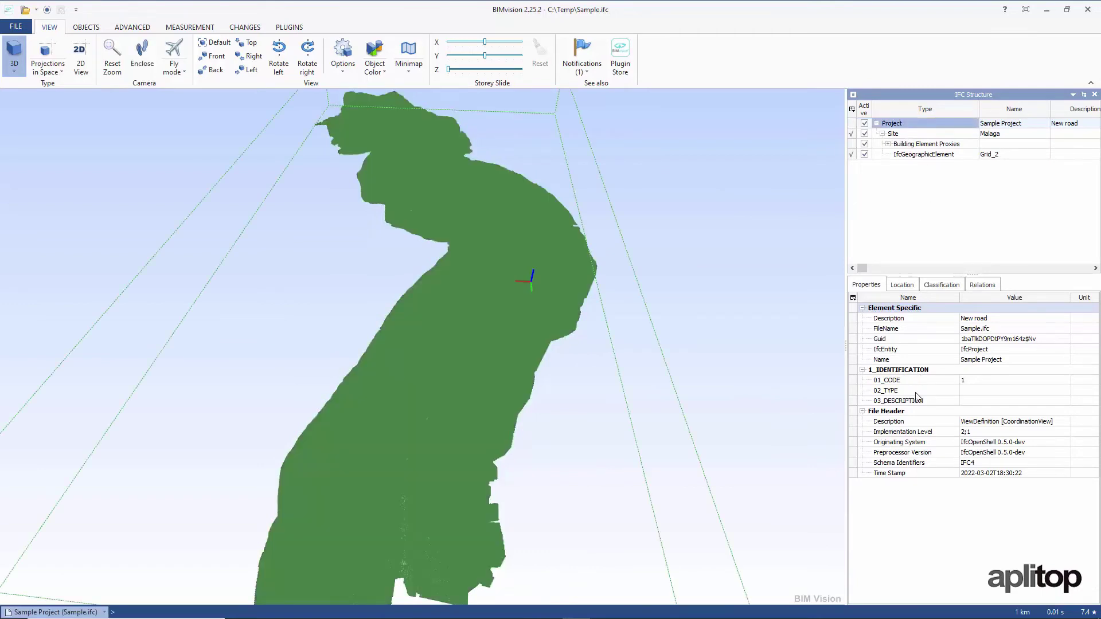
{"action": "left_click", "coordinate": [914, 134]}
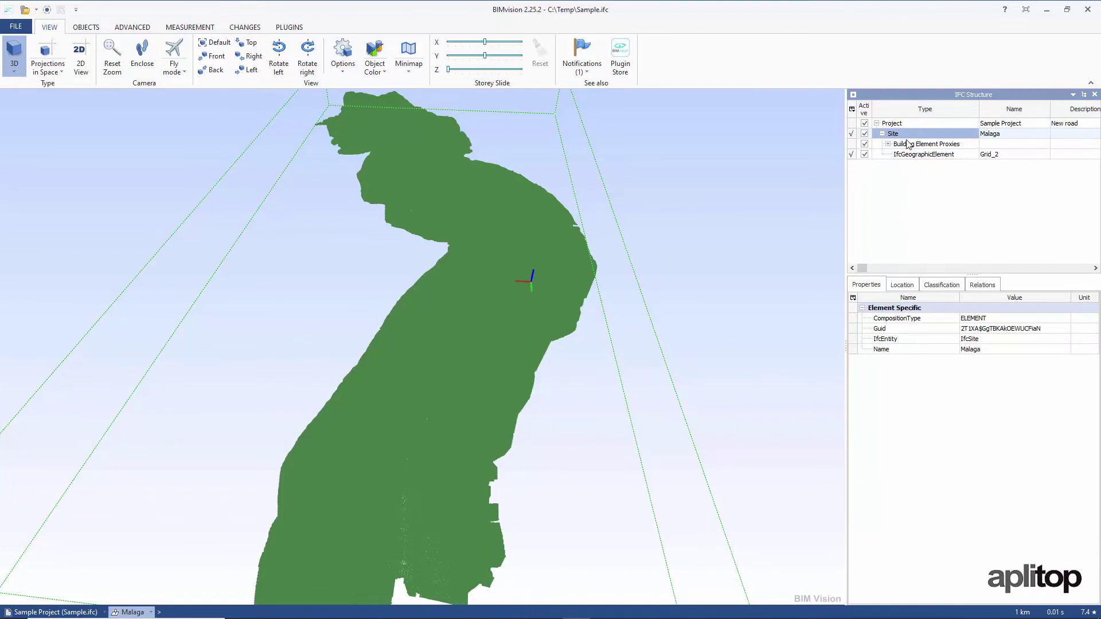
Select the Origin reference point, then Grid_2 to read its area and elevation
{"action": "left_click", "coordinate": [888, 145]}
{"action": "left_click", "coordinate": [926, 155]}
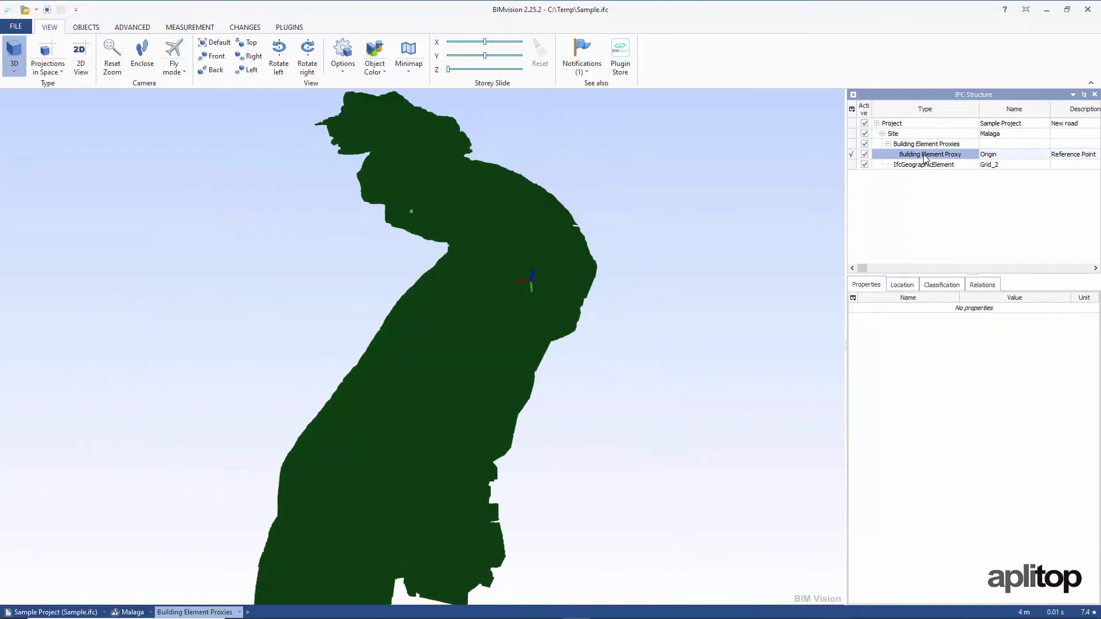
{"action": "scroll", "coordinate": [644, 386], "scroll_direction": "up", "scroll_amount": 3}
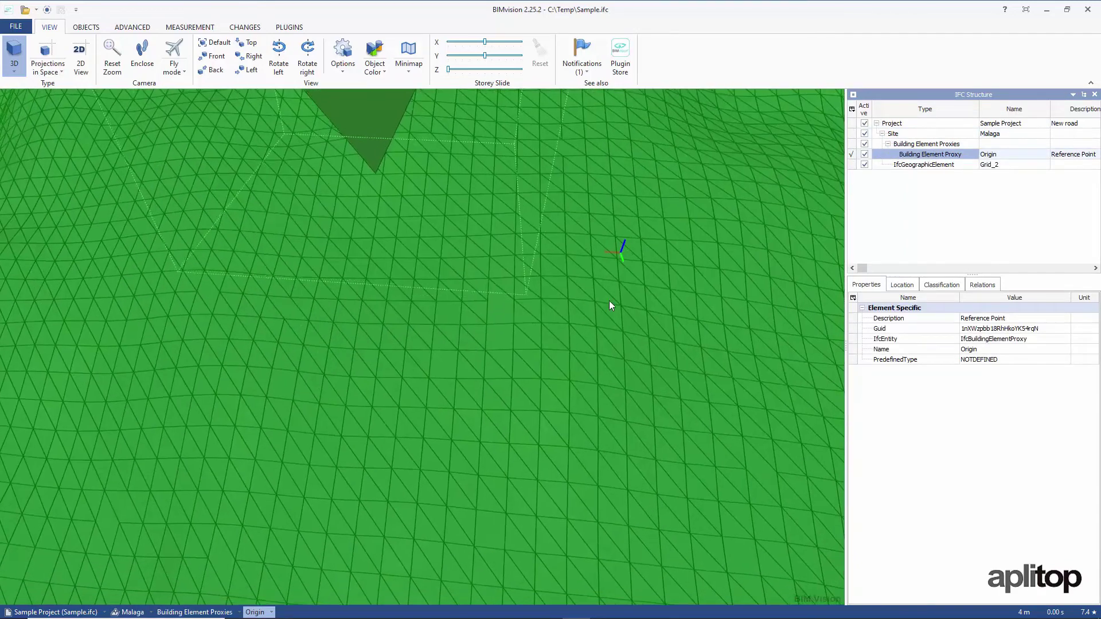
{"action": "scroll", "coordinate": [609, 425], "scroll_direction": "down", "scroll_amount": 3}
{"action": "scroll", "coordinate": [610, 425], "scroll_direction": "down", "scroll_amount": 5}
{"action": "left_click_drag", "start_coordinate": [610, 424], "coordinate": [627, 457]}
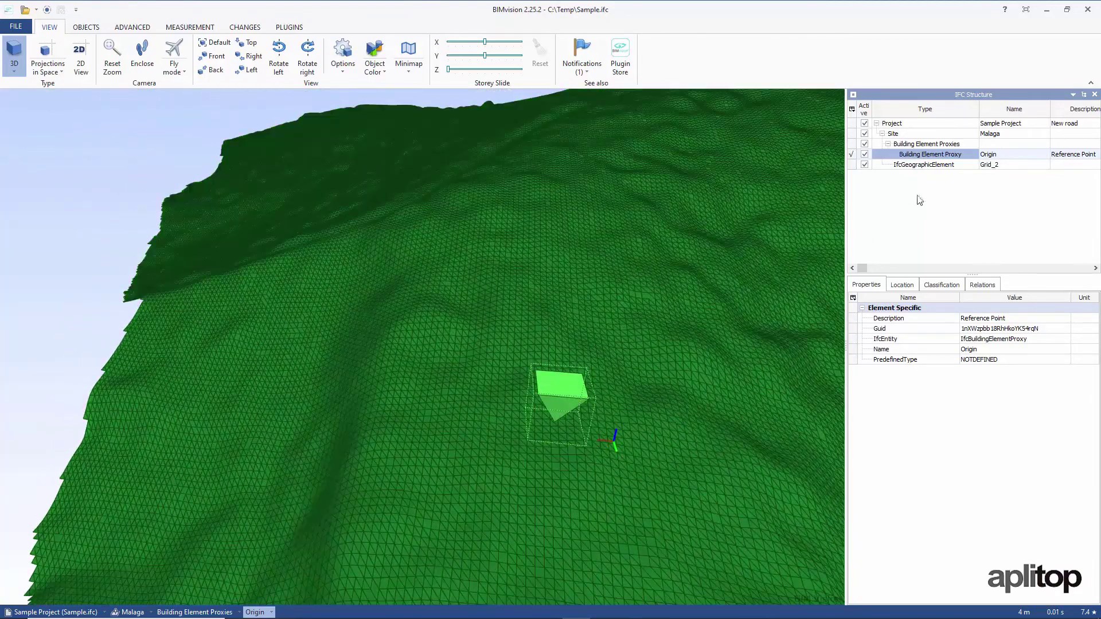
{"action": "left_click", "coordinate": [936, 165]}
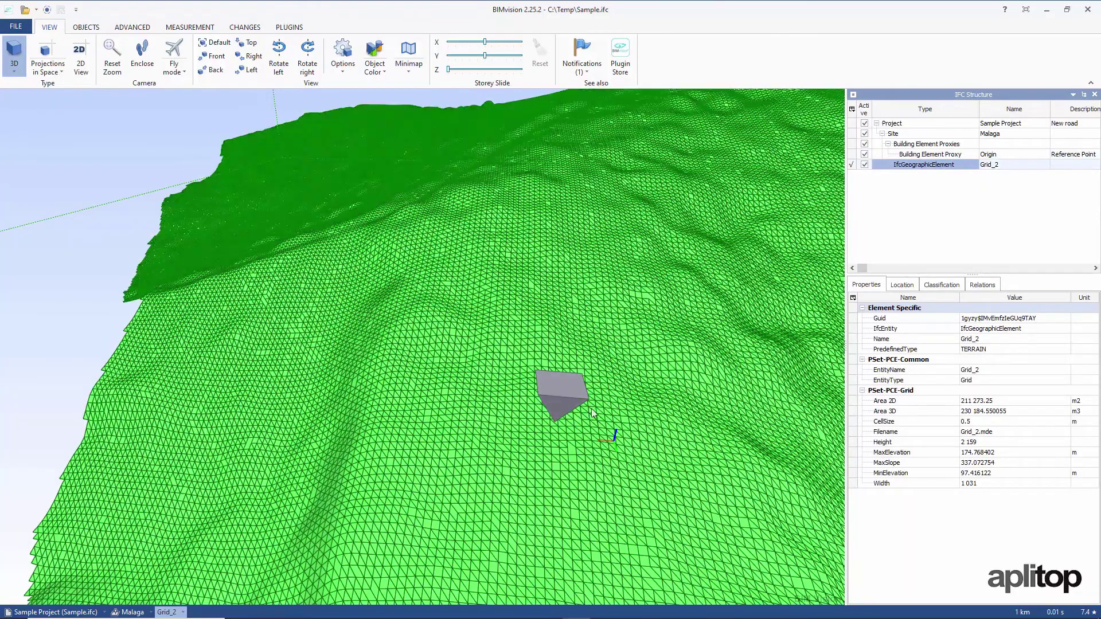
{"action": "scroll", "coordinate": [531, 410], "scroll_direction": "down", "scroll_amount": 2}
{"action": "scroll", "coordinate": [499, 308], "scroll_direction": "down", "scroll_amount": 1}
{"action": "scroll", "coordinate": [516, 347], "scroll_direction": "down", "scroll_amount": 2}
{"action": "scroll", "coordinate": [516, 348], "scroll_direction": "up", "scroll_amount": 1}
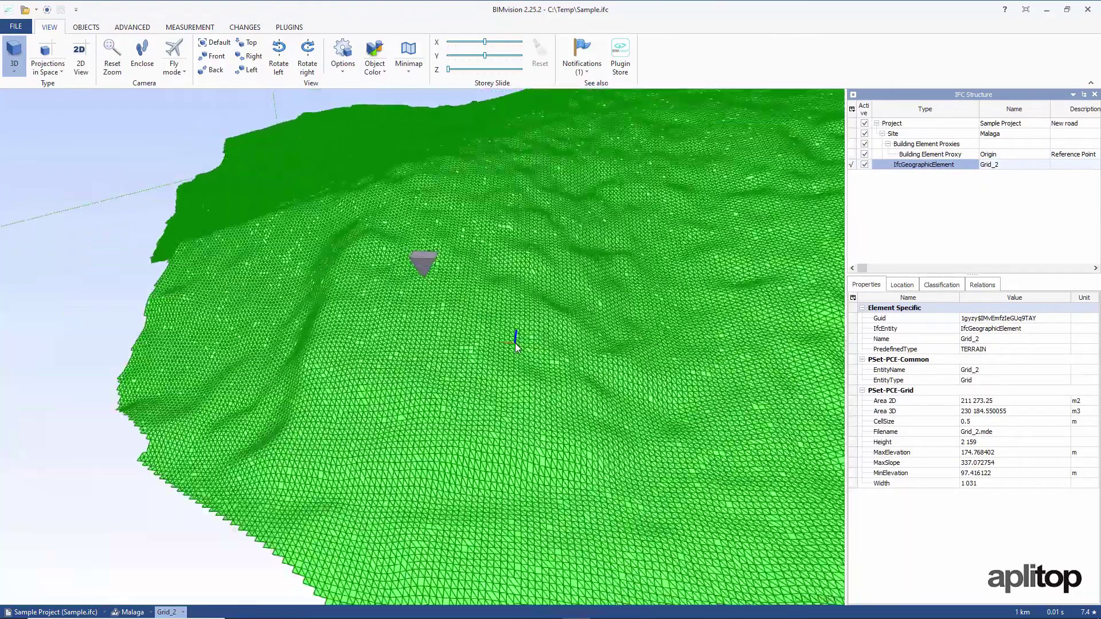
{"action": "scroll", "coordinate": [516, 348], "scroll_direction": "up", "scroll_amount": 1}
{"action": "scroll", "coordinate": [516, 347], "scroll_direction": "up", "scroll_amount": 2}
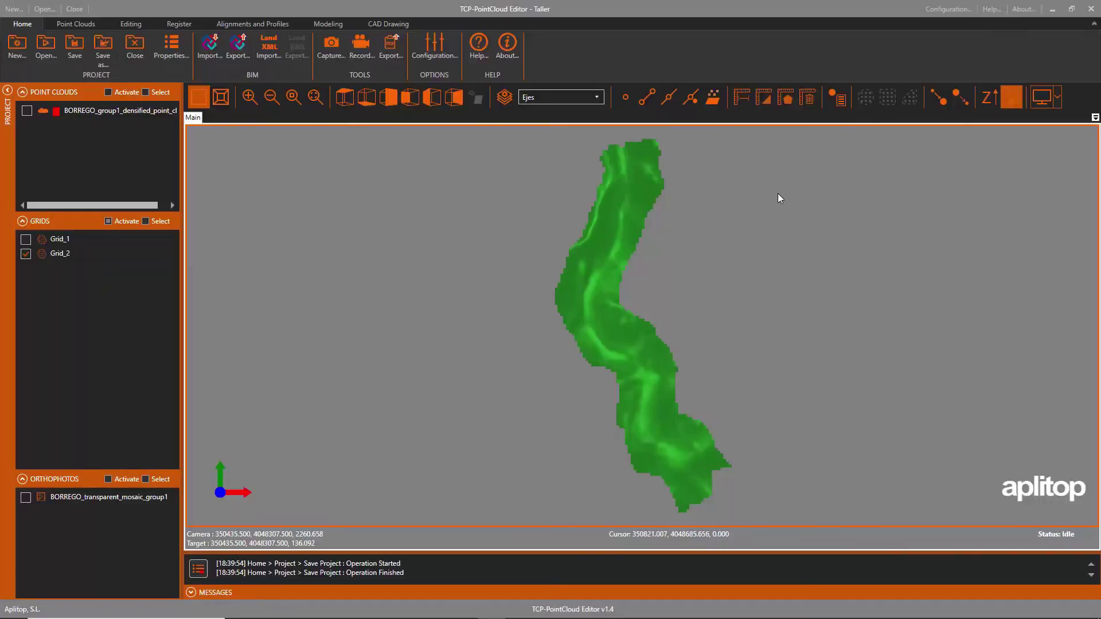
Import Taller_Proyecto_autovia.ifc with all its 3D entities
{"action": "left_click", "coordinate": [210, 48]}
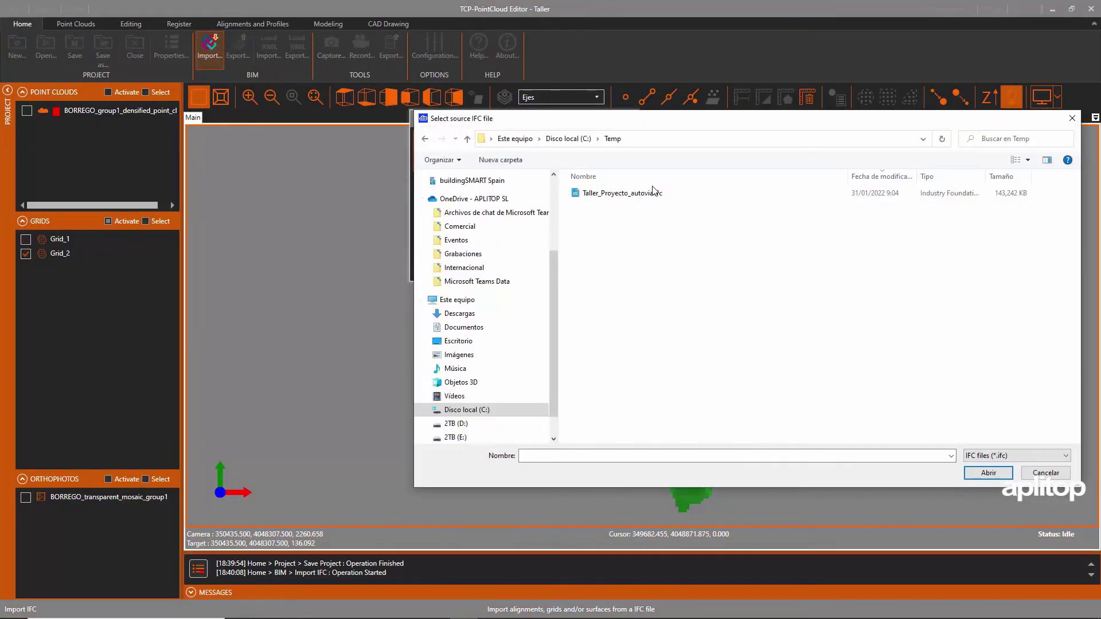
{"action": "double_click", "coordinate": [651, 194]}
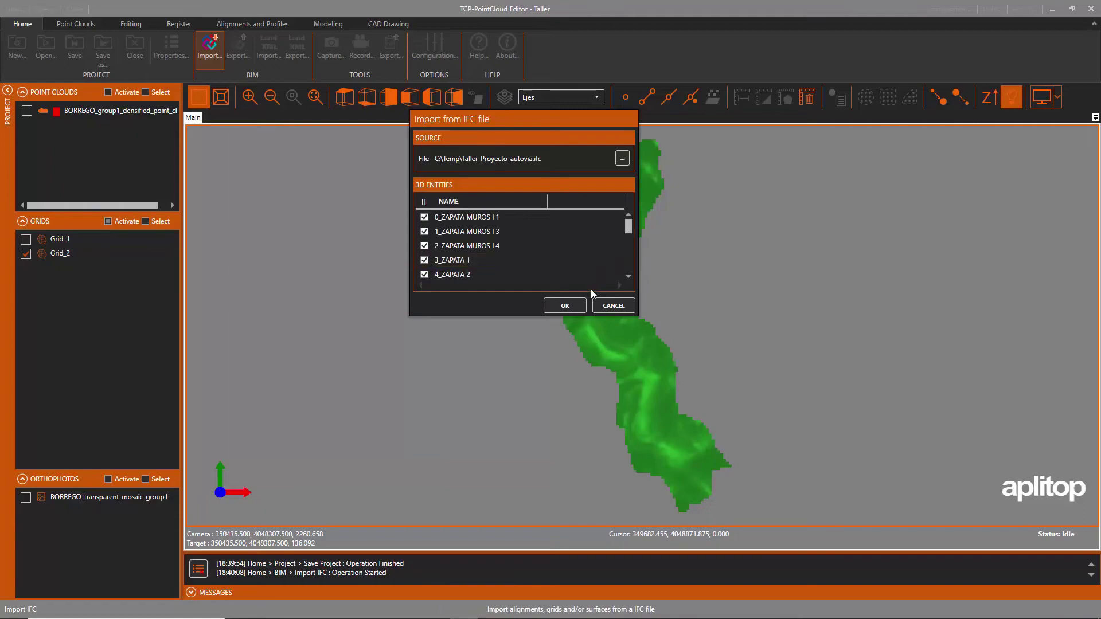
{"action": "left_click", "coordinate": [568, 305]}
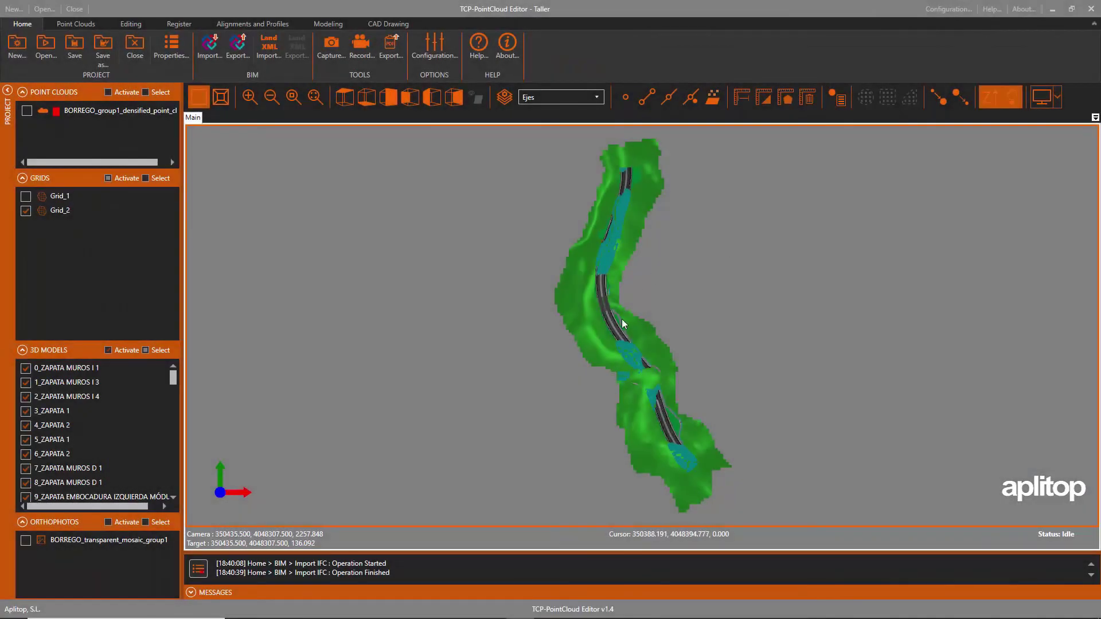
Orbit around the imported road bridge over the Grid_2 terrain to inspect it
{"action": "middle_click_drag", "start_coordinate": [619, 327], "coordinate": [689, 358]}
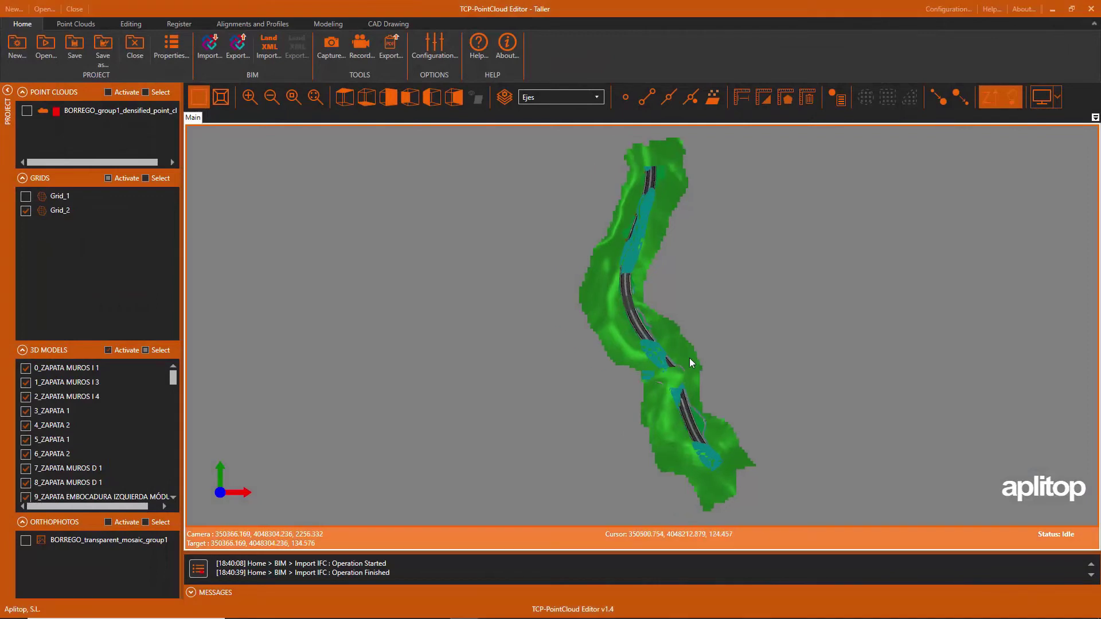
{"action": "left_click_drag", "start_coordinate": [689, 358], "coordinate": [466, 229]}
{"action": "scroll", "coordinate": [692, 422], "scroll_direction": "up", "scroll_amount": 3}
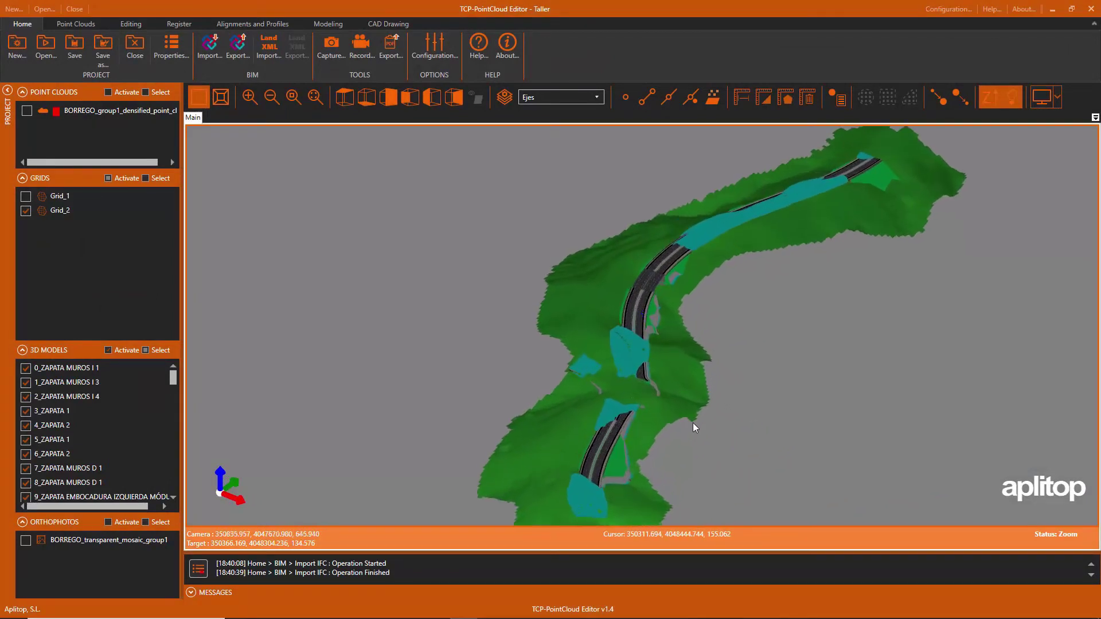
{"action": "left_click_drag", "start_coordinate": [692, 422], "coordinate": [519, 360]}
{"action": "scroll", "coordinate": [714, 437], "scroll_direction": "up", "scroll_amount": 3}
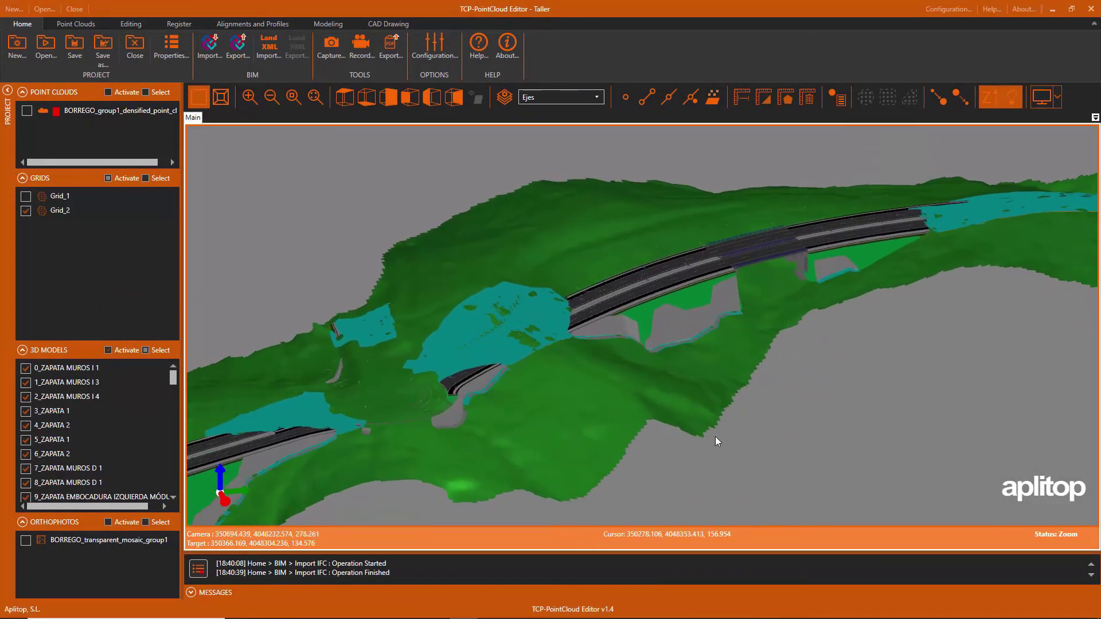
{"action": "scroll", "coordinate": [749, 285], "scroll_direction": "up", "scroll_amount": 2}
{"action": "scroll", "coordinate": [762, 270], "scroll_direction": "up", "scroll_amount": 3}
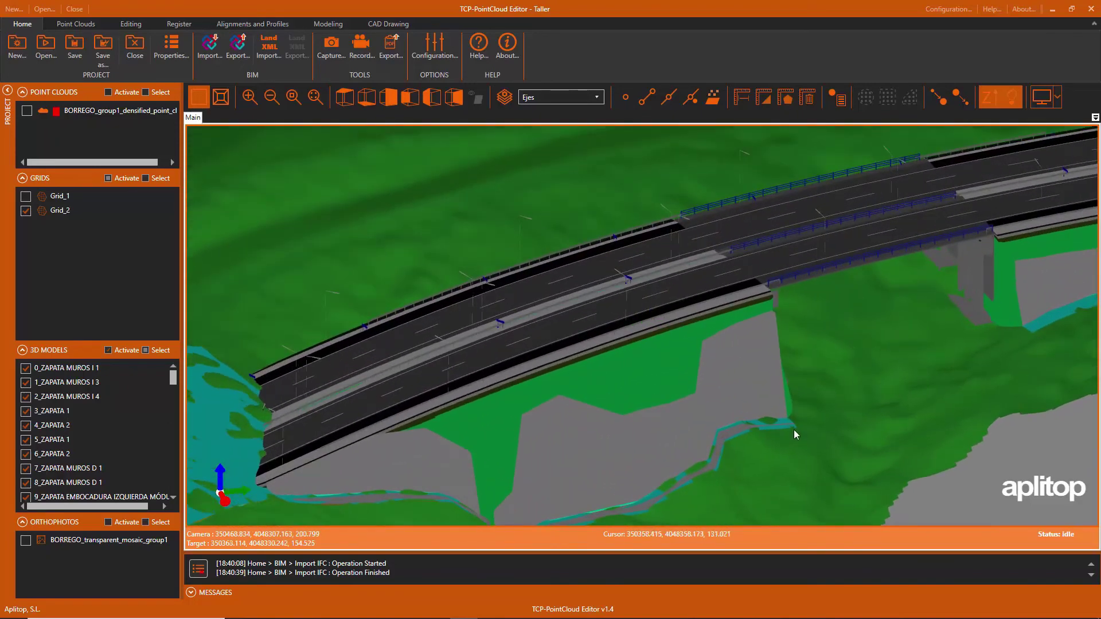
{"action": "left_click_drag", "start_coordinate": [795, 435], "coordinate": [865, 407]}
{"action": "scroll", "coordinate": [866, 407], "scroll_direction": "up", "scroll_amount": 2}
{"action": "scroll", "coordinate": [910, 412], "scroll_direction": "up", "scroll_amount": 2}
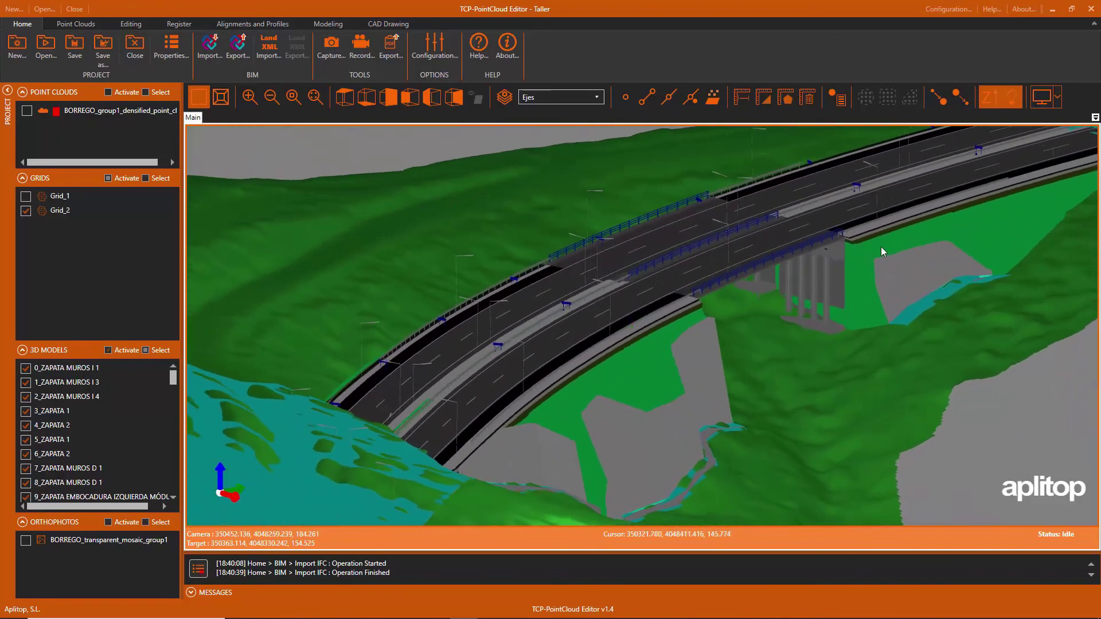
{"action": "scroll", "coordinate": [882, 247], "scroll_direction": "up", "scroll_amount": 2}
{"action": "scroll", "coordinate": [821, 310], "scroll_direction": "up", "scroll_amount": 2}
{"action": "scroll", "coordinate": [831, 382], "scroll_direction": "up", "scroll_amount": 2}
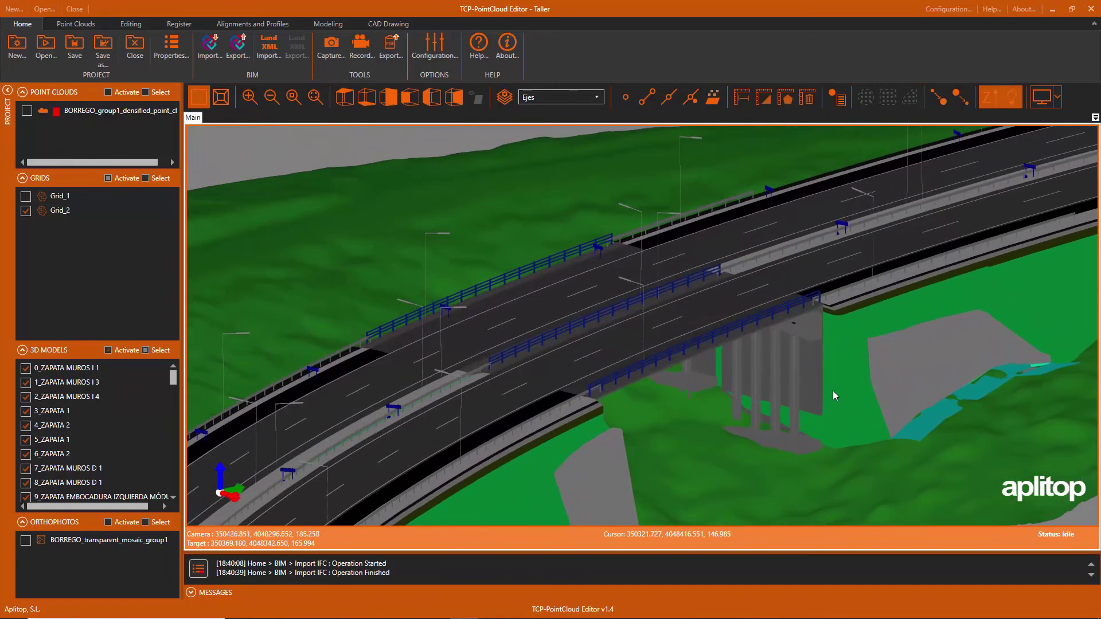
{"action": "left_click_drag", "start_coordinate": [833, 391], "coordinate": [597, 384]}
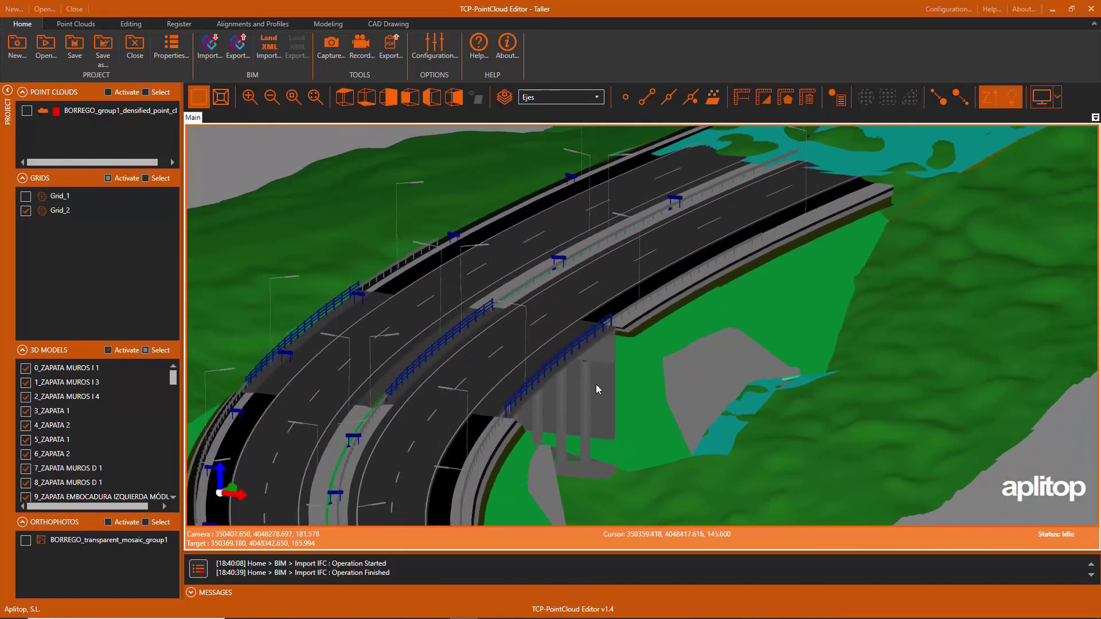
{"action": "scroll", "coordinate": [97, 463], "scroll_direction": "down", "scroll_amount": 2}
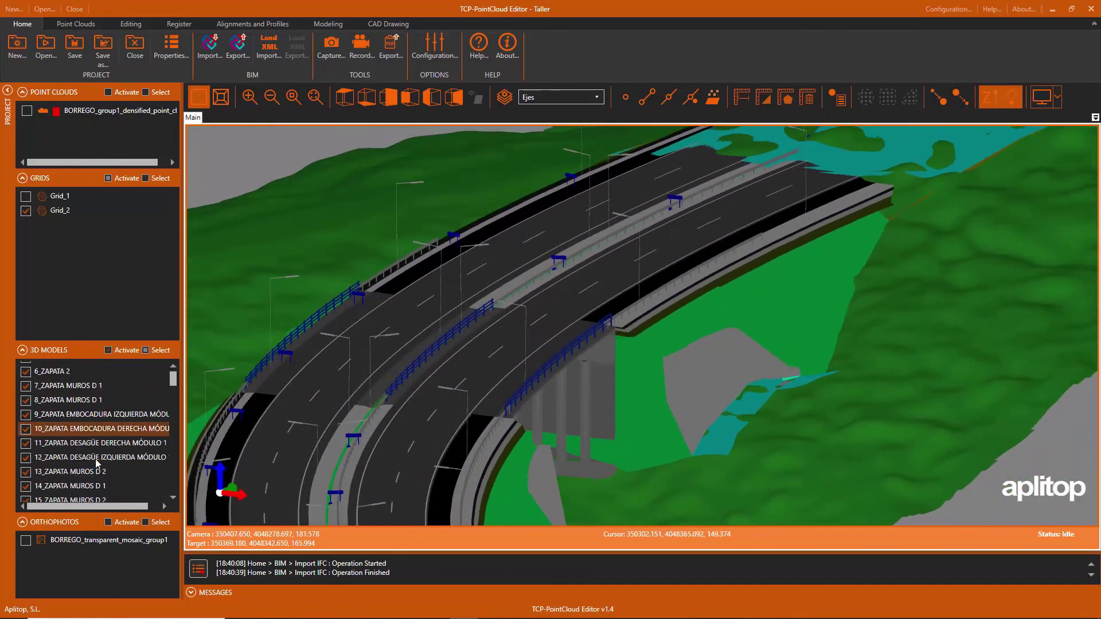
{"action": "scroll", "coordinate": [97, 463], "scroll_direction": "down", "scroll_amount": 2}
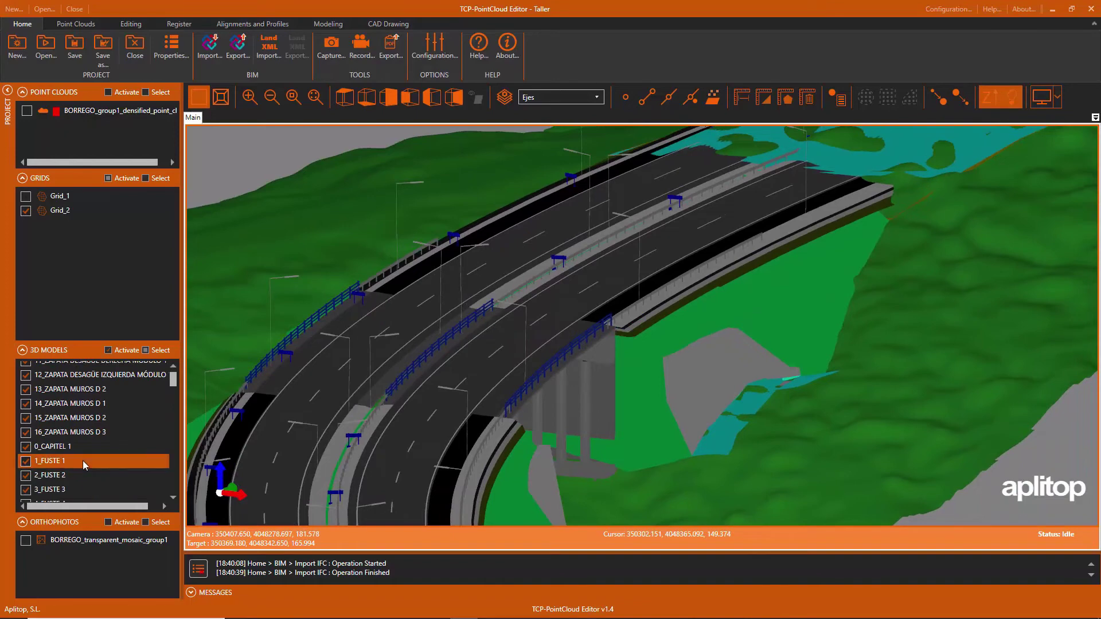
Zoom to pillar 1_FUSTE 1 and open its BIM properties
{"action": "right_click", "coordinate": [83, 460]}
{"action": "left_click", "coordinate": [111, 470]}
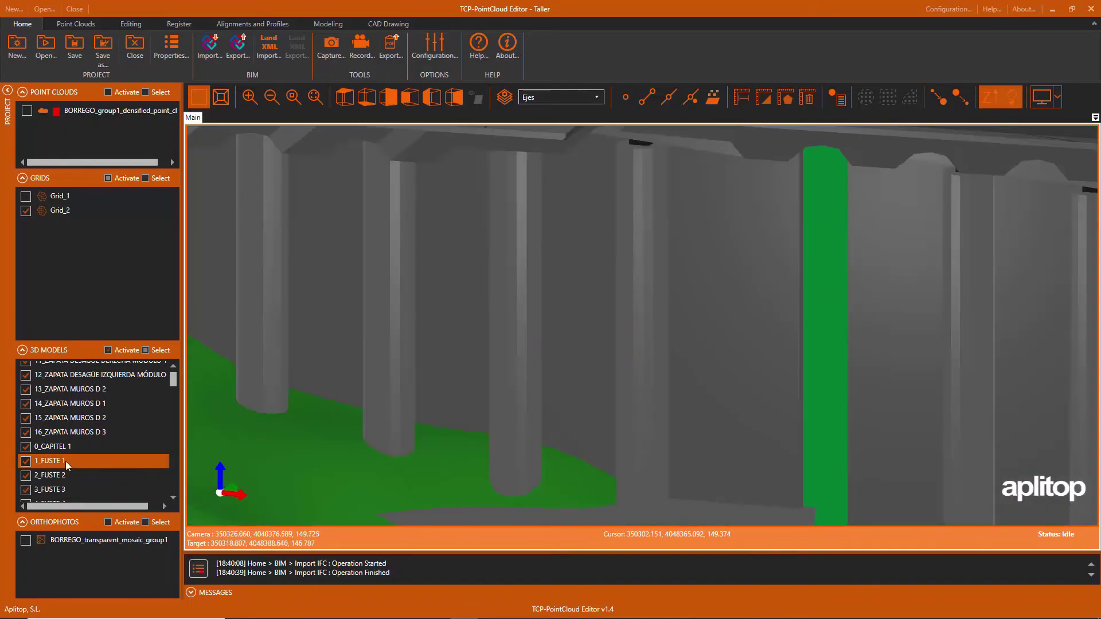
{"action": "right_click", "coordinate": [66, 461]}
{"action": "left_click", "coordinate": [100, 489]}
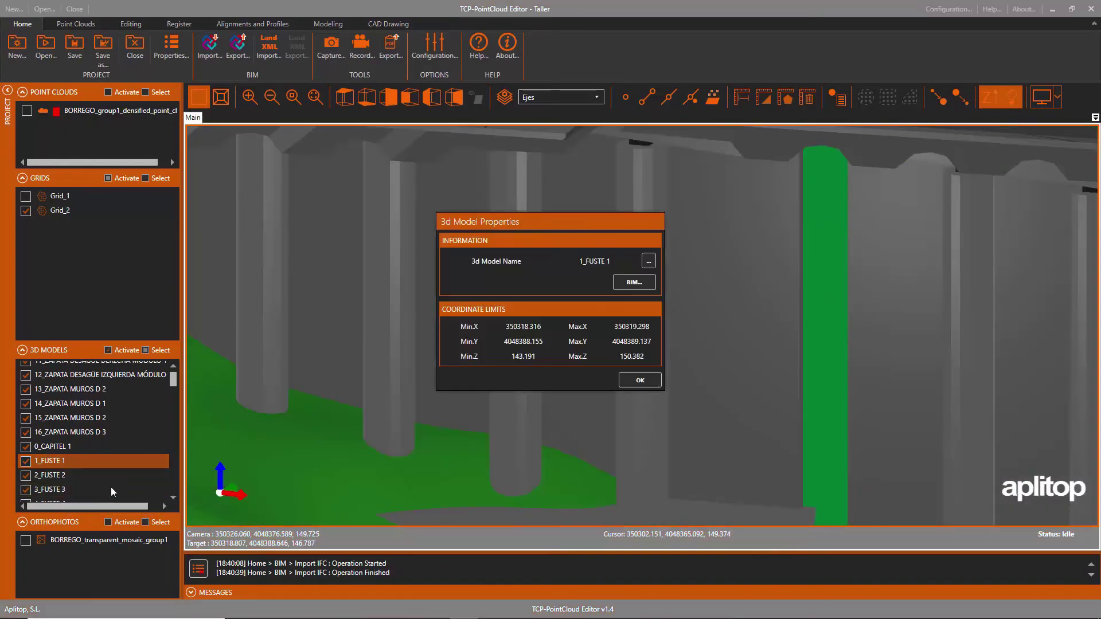
{"action": "left_click", "coordinate": [634, 283]}
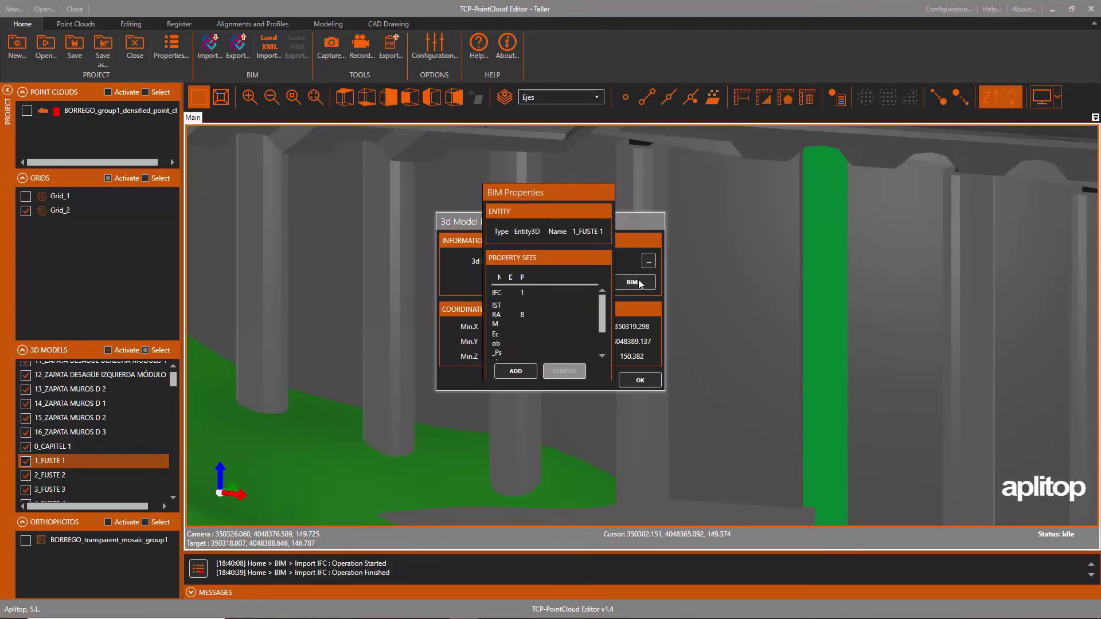
Review the IFC, ISTRAM and Ecob_Pset_BaseQuantities sets, including 22.454 m2 exterior area
{"action": "left_click_drag", "start_coordinate": [681, 186], "coordinate": [555, 176]}
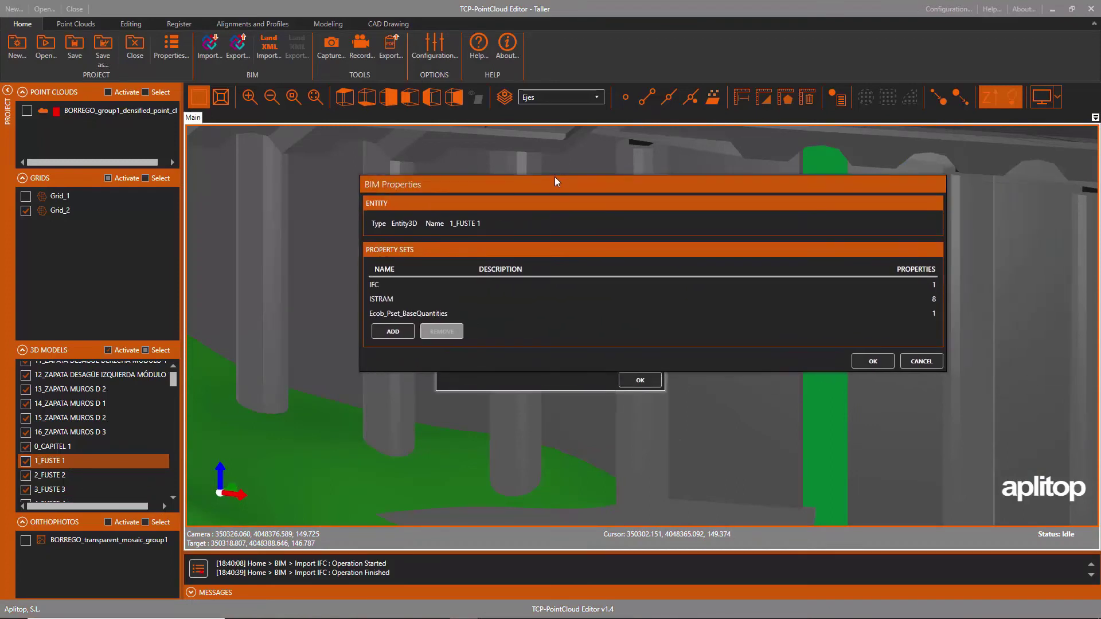
{"action": "left_click", "coordinate": [410, 287]}
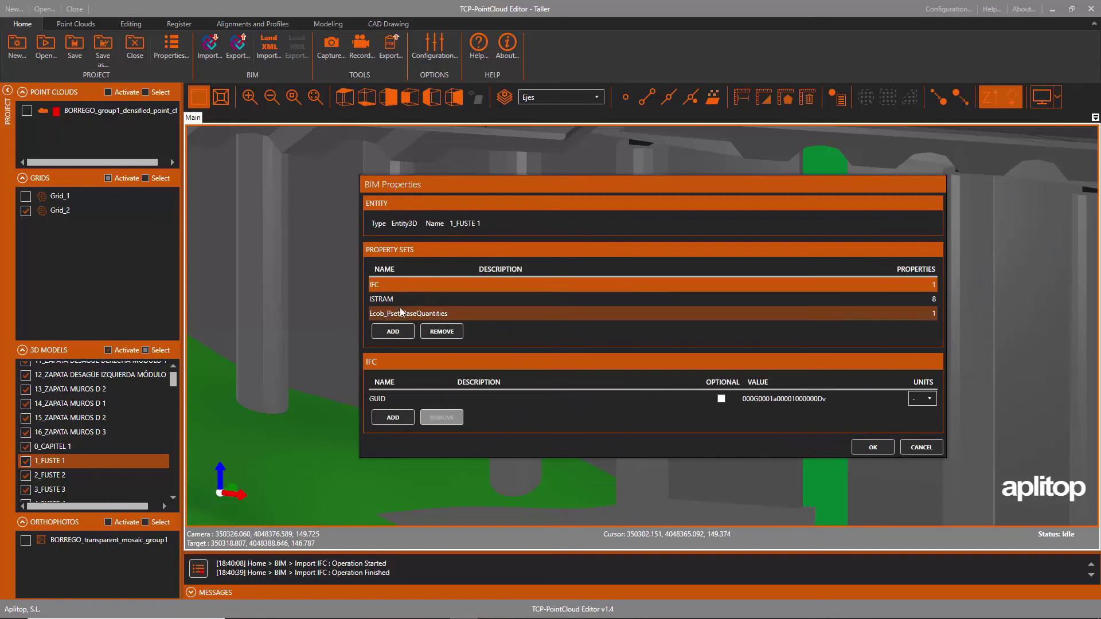
{"action": "left_click", "coordinate": [402, 300]}
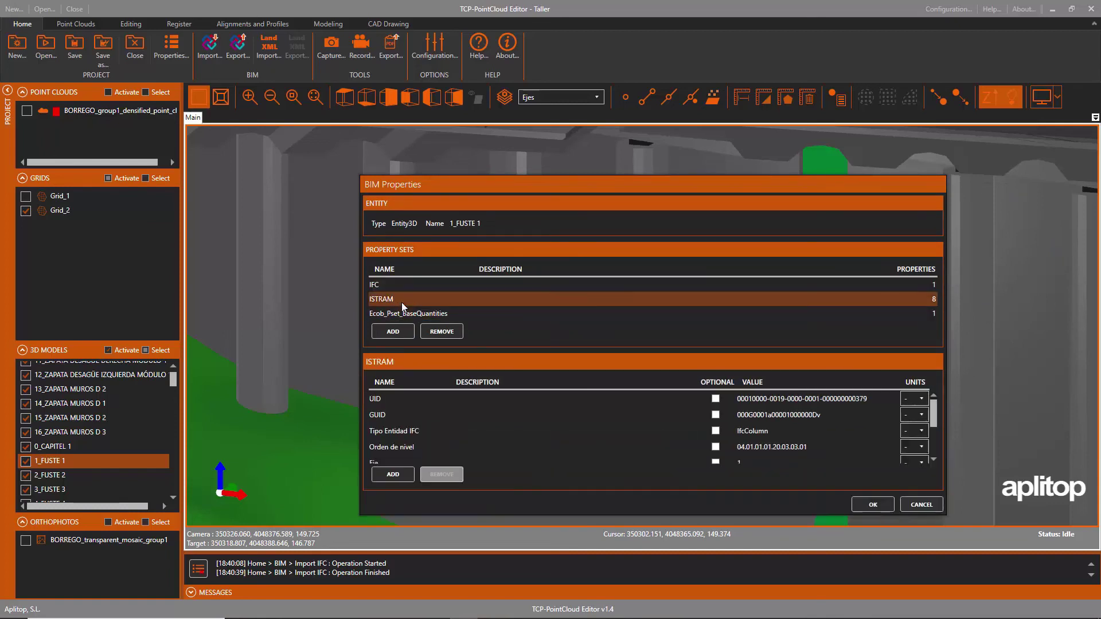
{"action": "left_click", "coordinate": [933, 458]}
{"action": "left_click", "coordinate": [934, 458]}
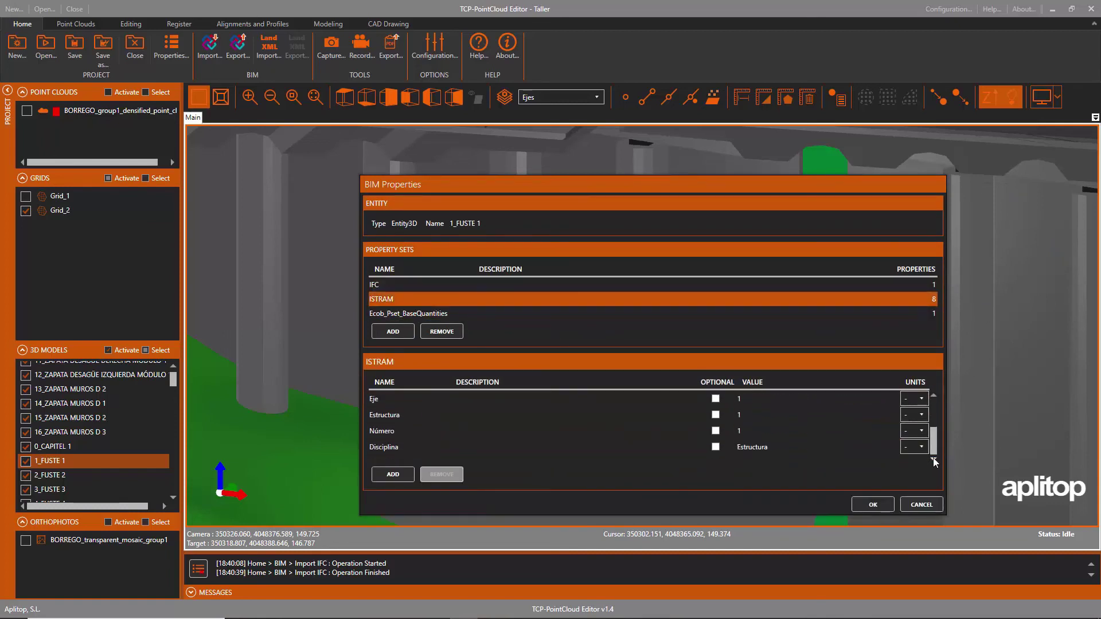
{"action": "left_click", "coordinate": [412, 315]}
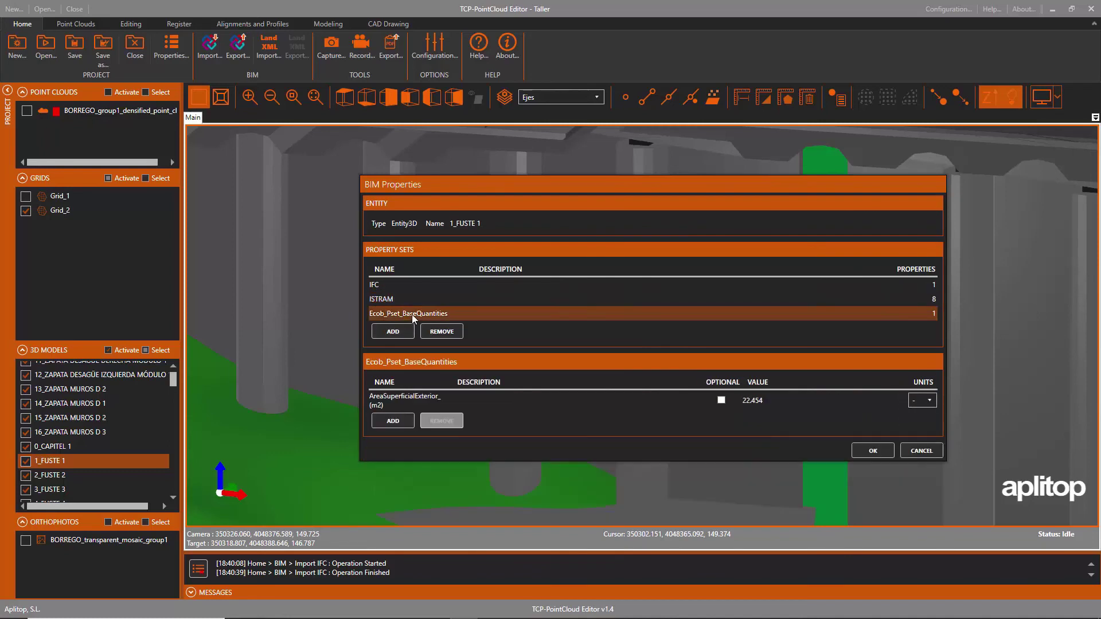